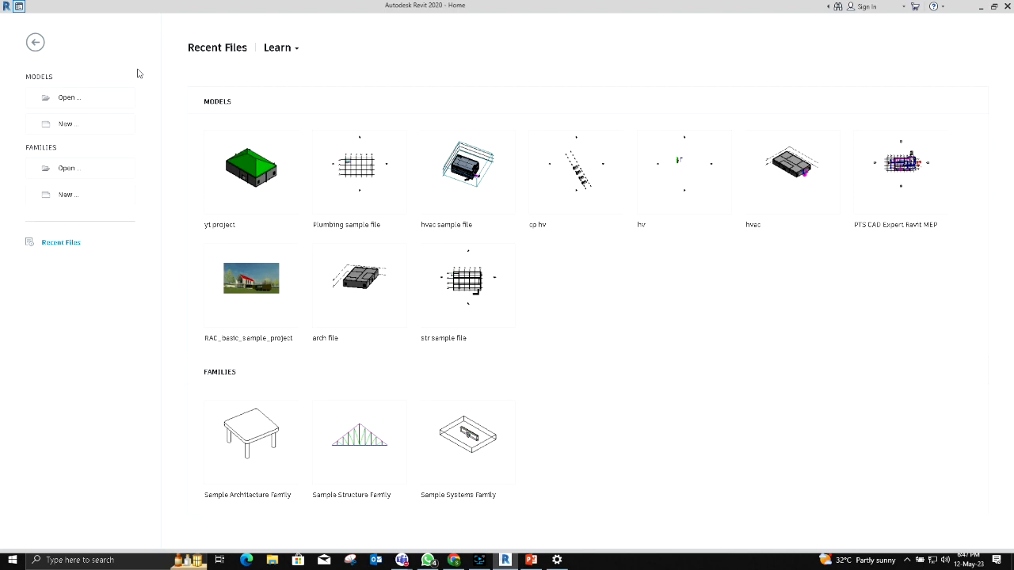
Step: Browse the project templates in the US Metric folder for a new model without creating a project
click(66, 131)
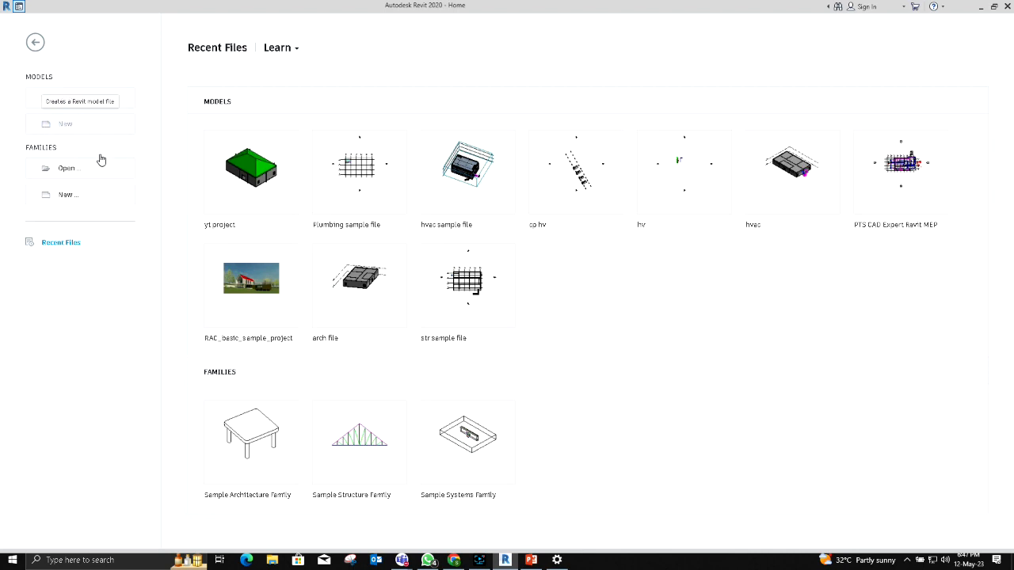
click(434, 247)
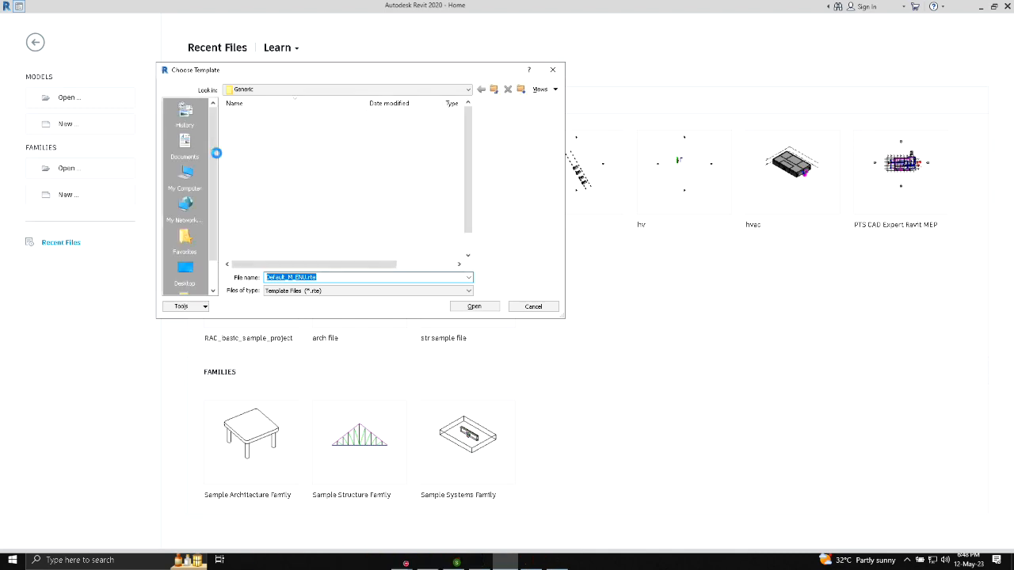
click(493, 89)
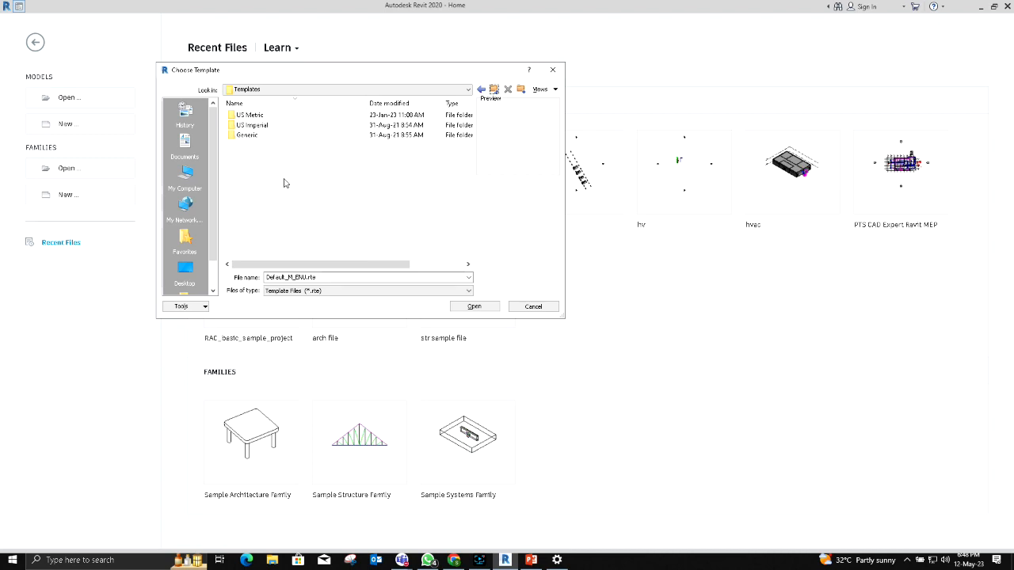
double_click(251, 115)
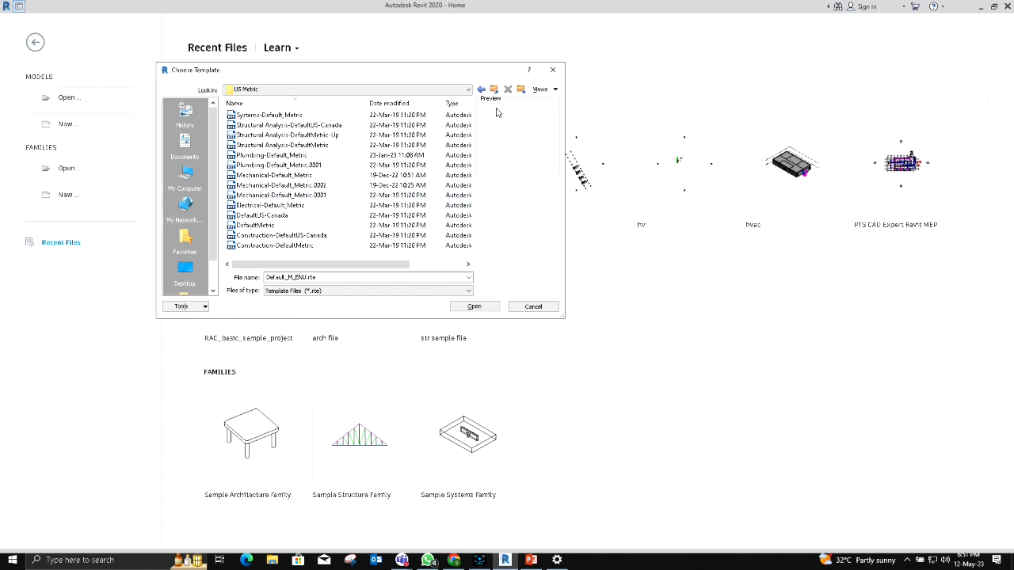
click(552, 71)
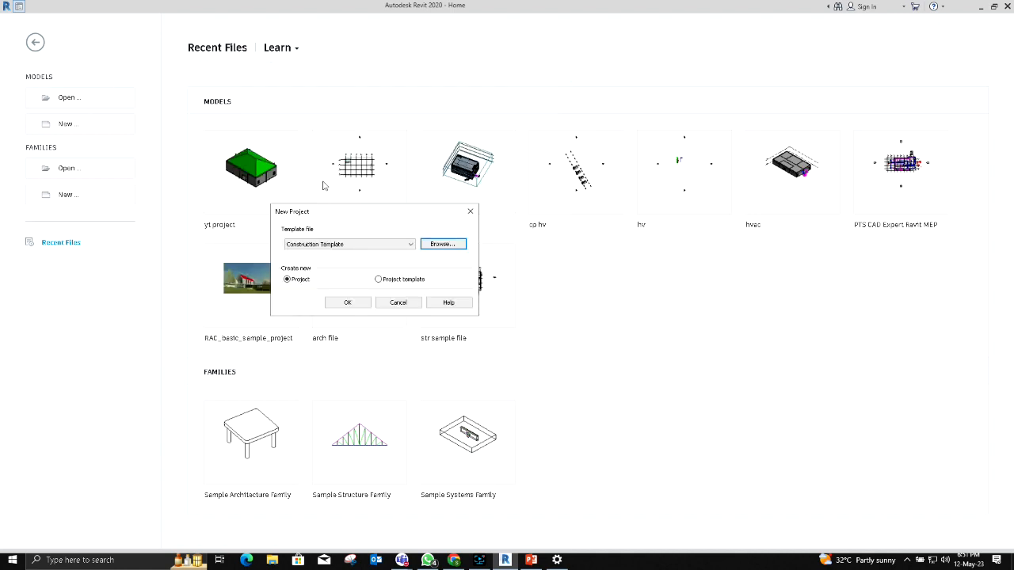
click(470, 211)
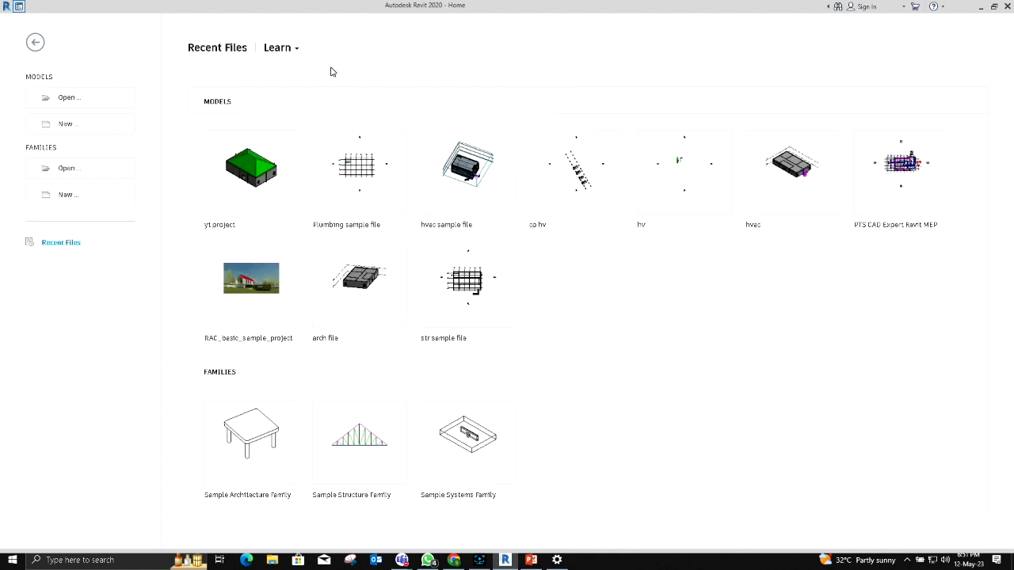
click(101, 123)
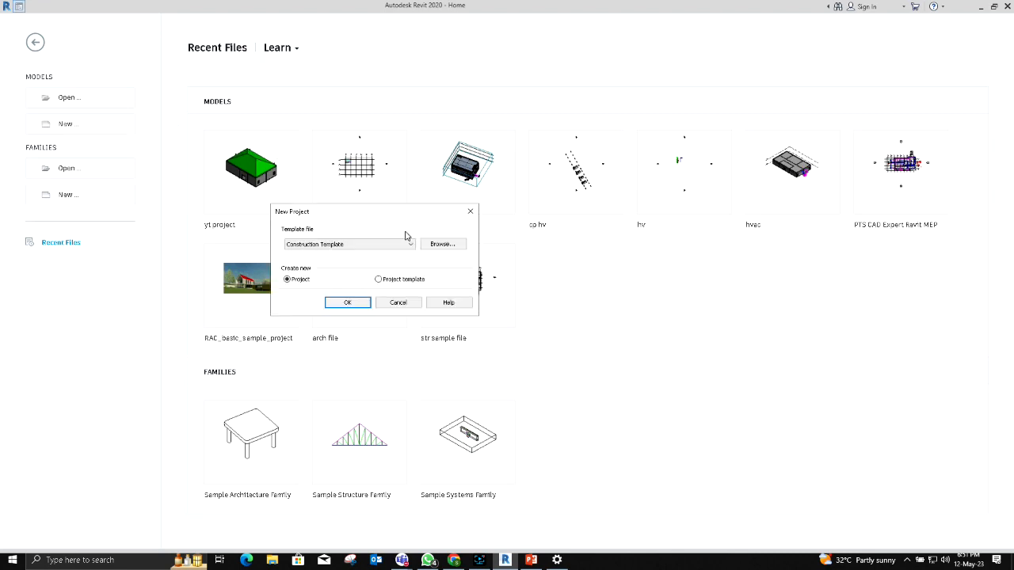
click(468, 214)
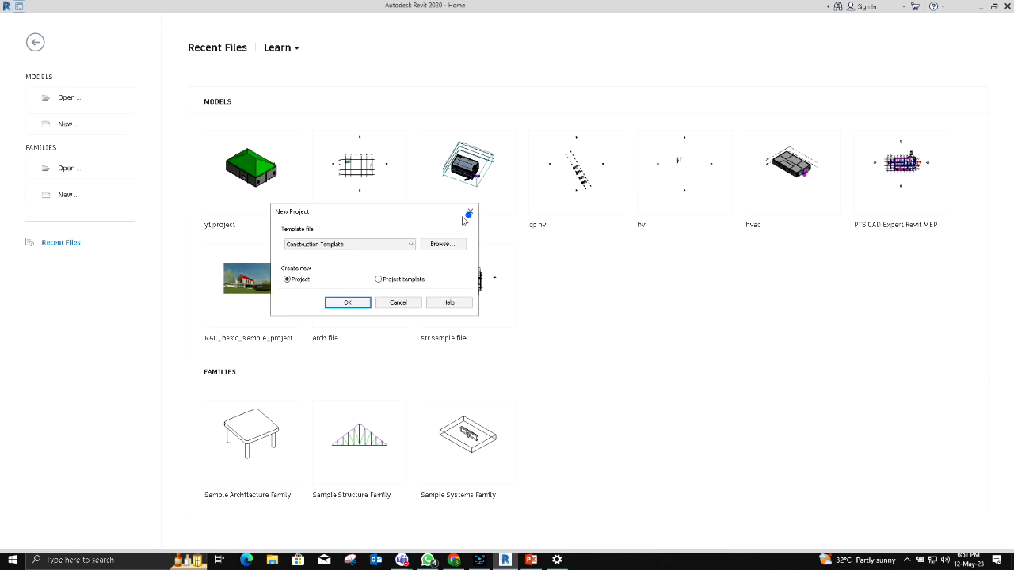
Step: Examine the family file browser and the list of English metric templates for new families, leaving both without opening anything
click(76, 173)
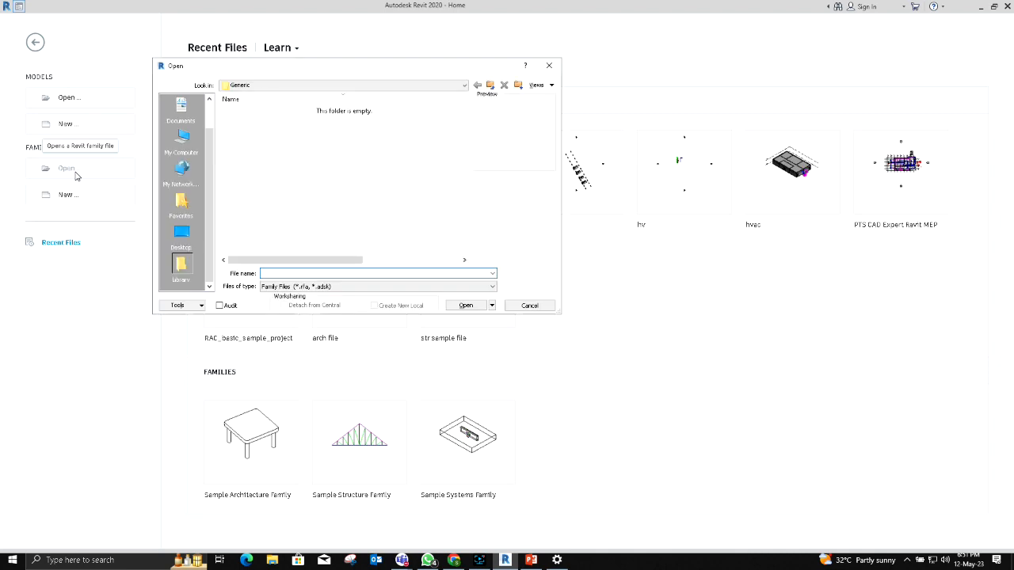
click(555, 65)
click(68, 196)
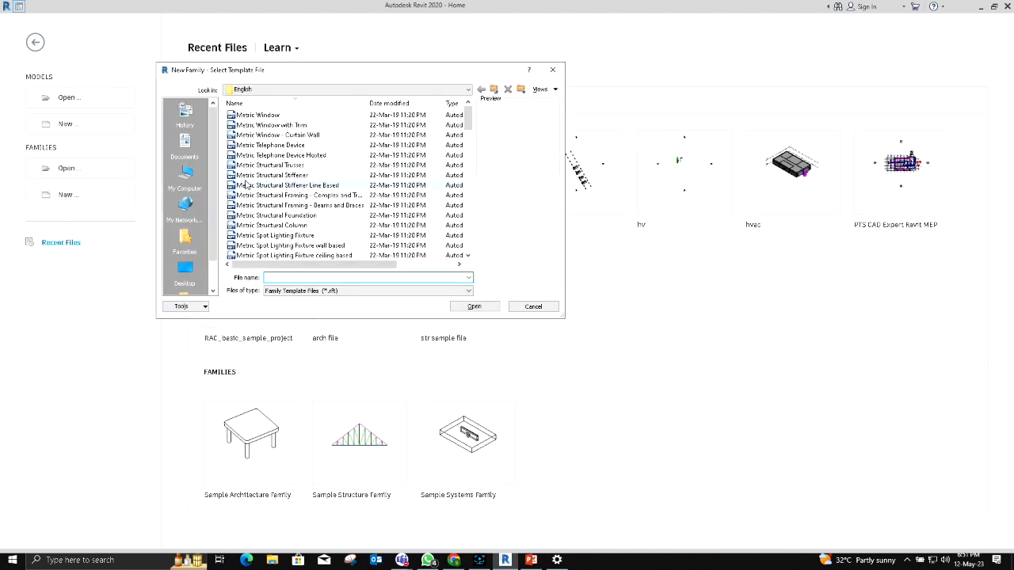
scroll(240, 177, down, 2)
drag(354, 266, 308, 267)
scroll(278, 218, down, 20)
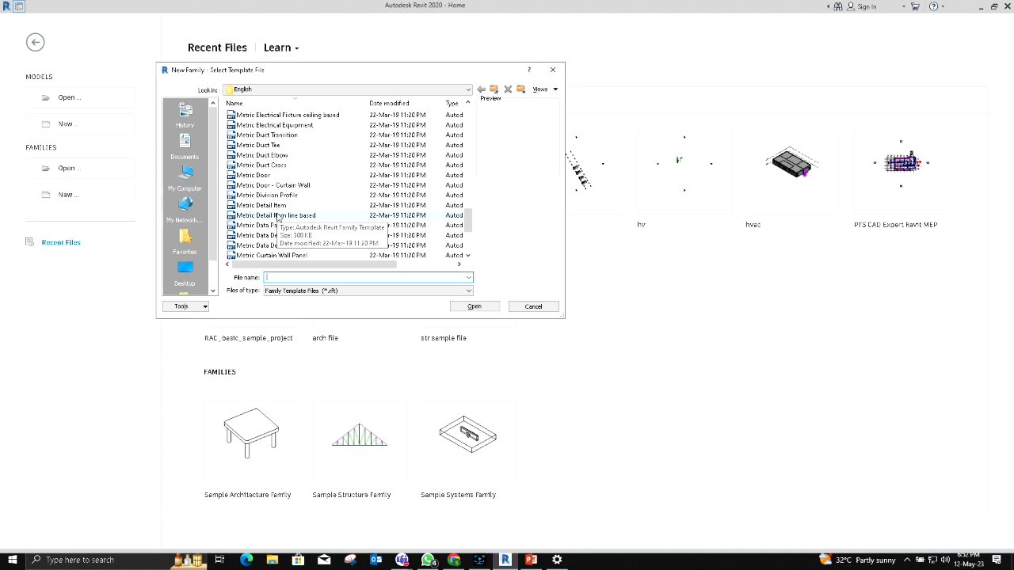
click(551, 70)
Step: Create a new project from the Systems-Default_Metric template in the US Metric folder
click(75, 123)
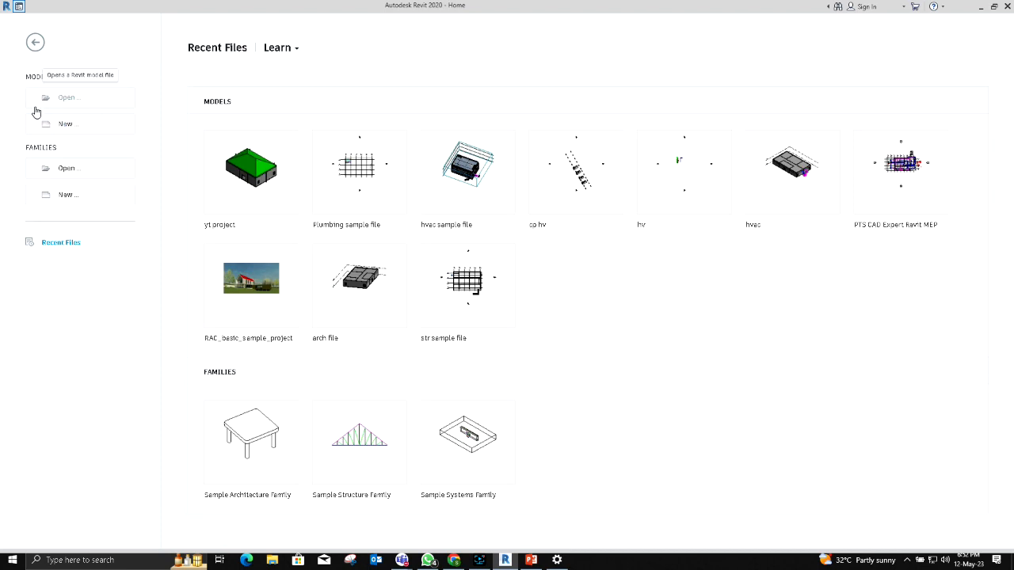
click(435, 251)
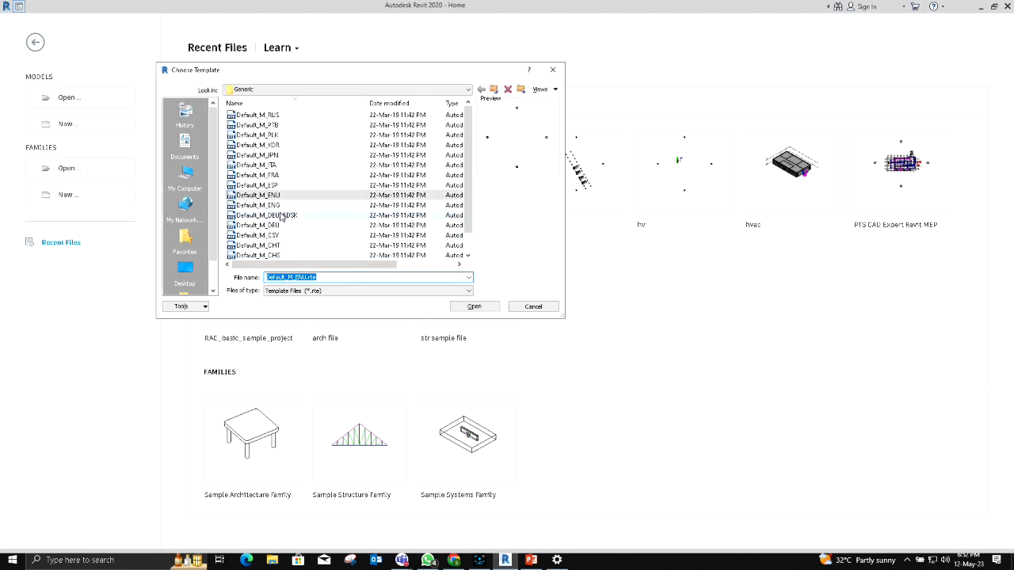
click(495, 88)
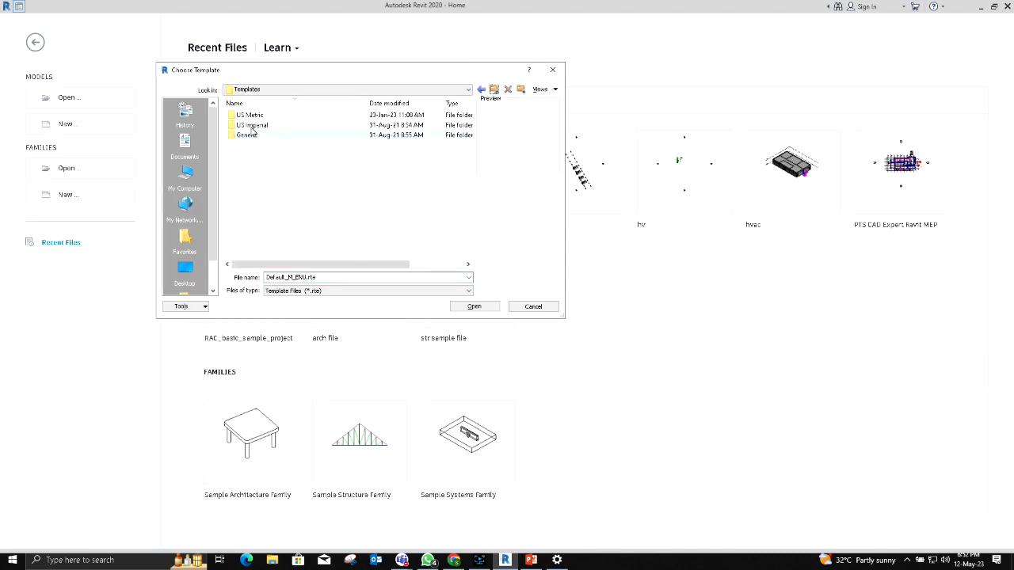
click(250, 116)
double_click(251, 115)
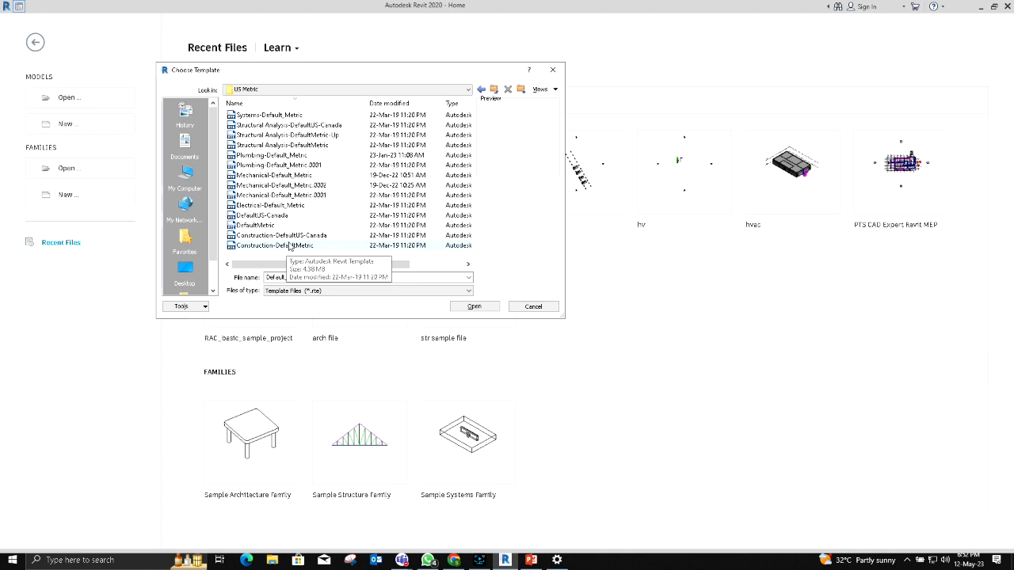
click(255, 225)
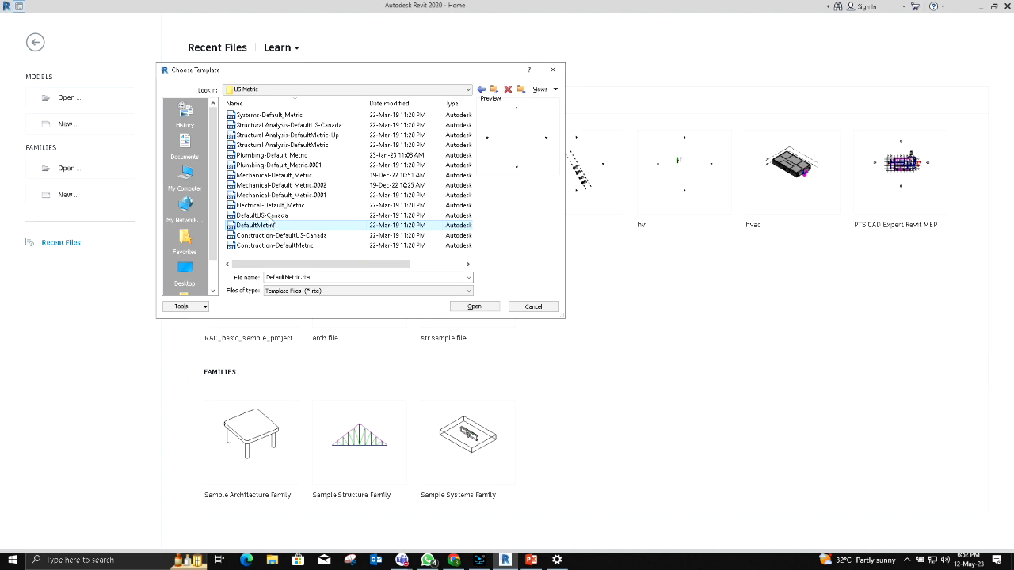
click(282, 114)
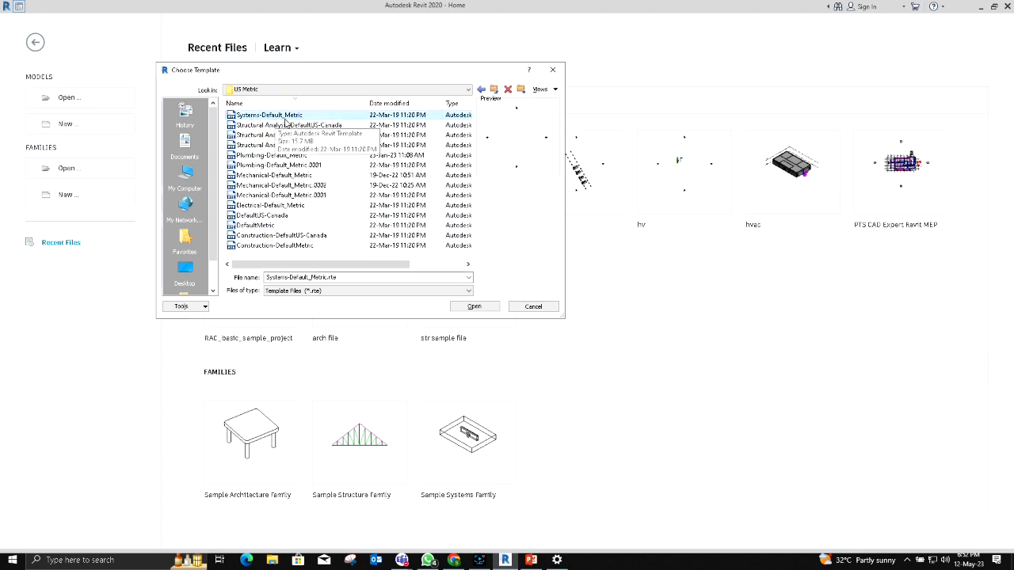
click(473, 305)
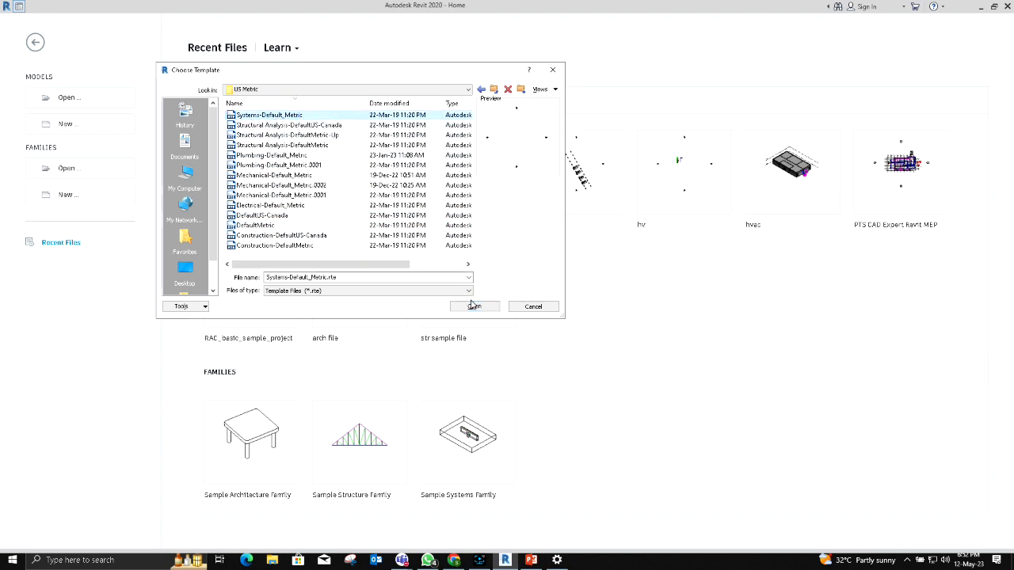
click(473, 306)
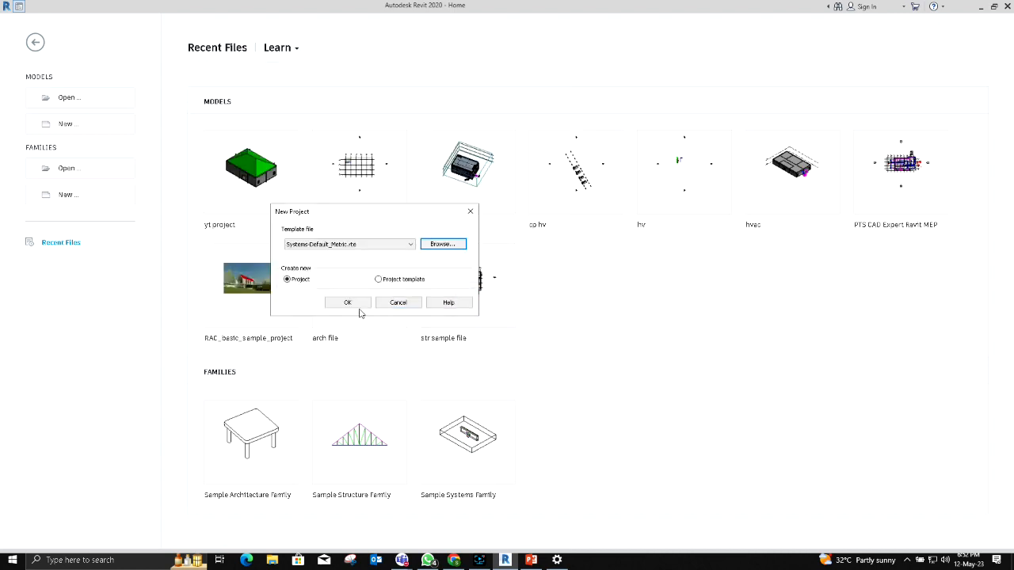
click(356, 303)
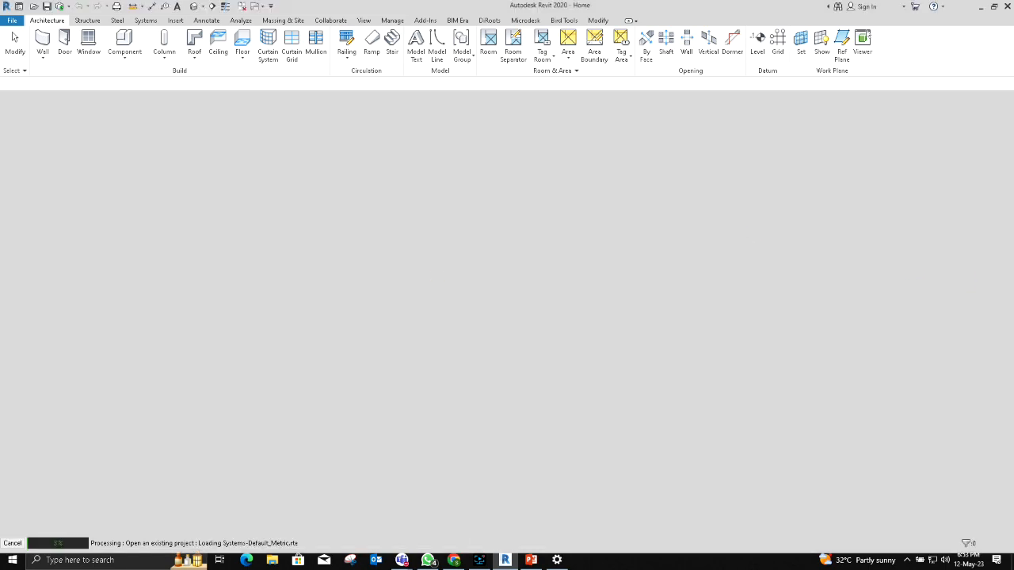
click(479, 560)
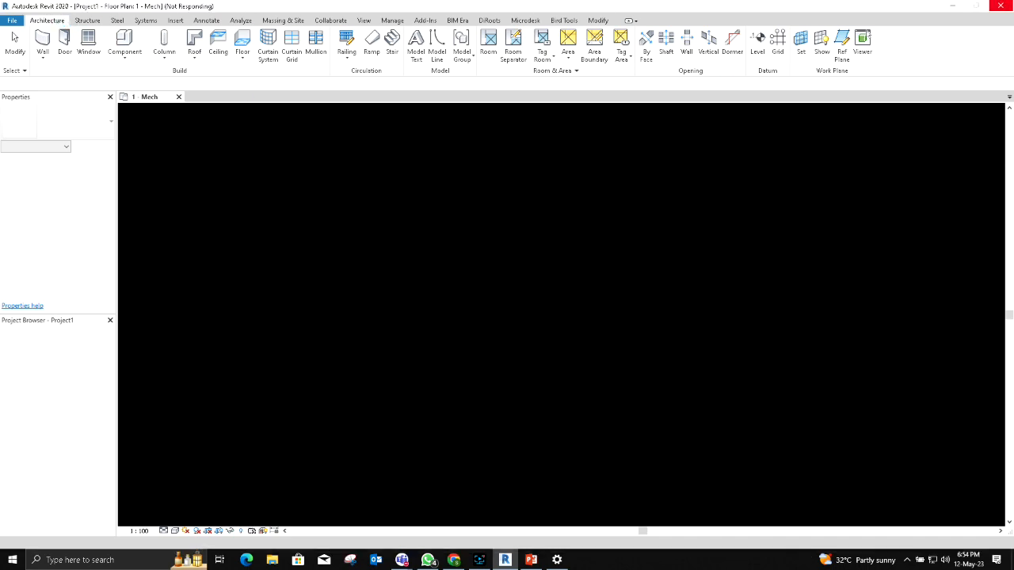
key(alt+Tab)
drag(903, 8, 1012, 84)
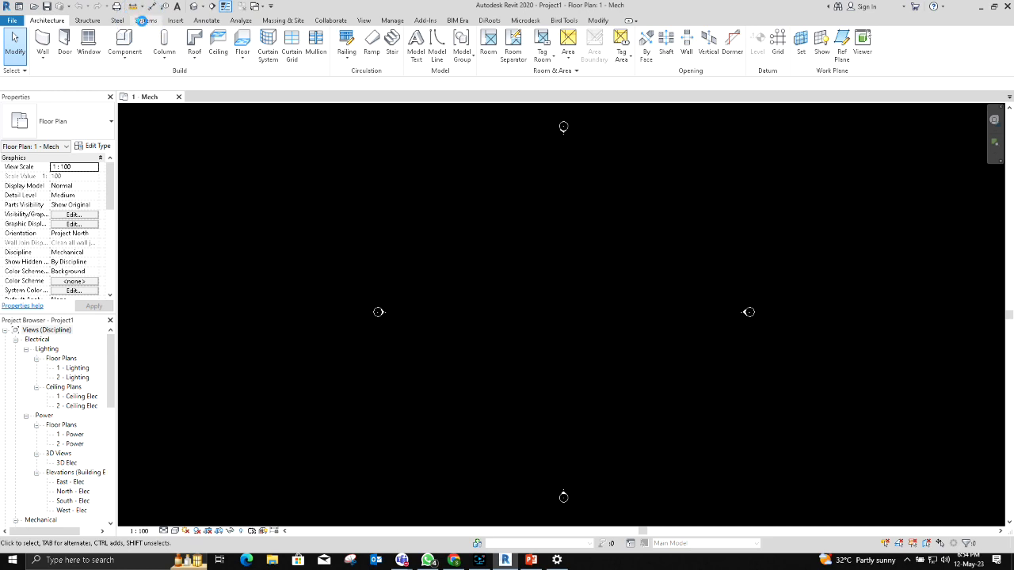
Step: Examine the HVAC, piping and electrical system tools and the component placement options
click(143, 21)
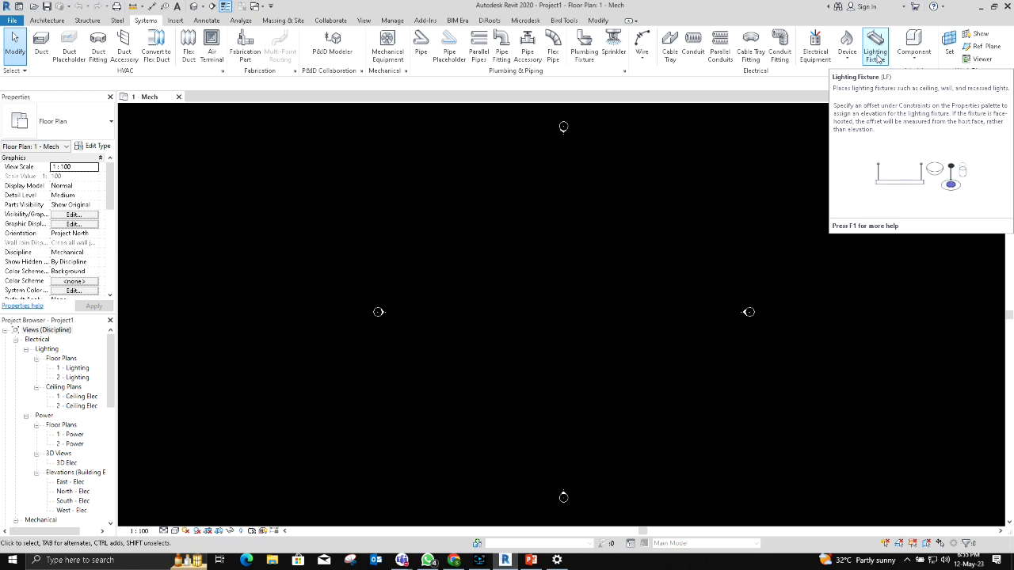
click(910, 61)
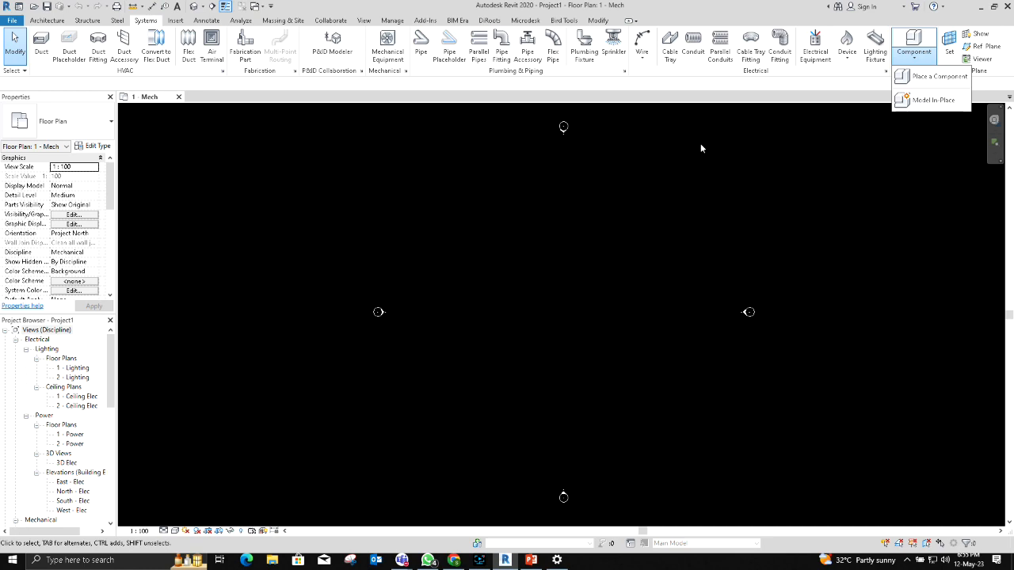
click(911, 57)
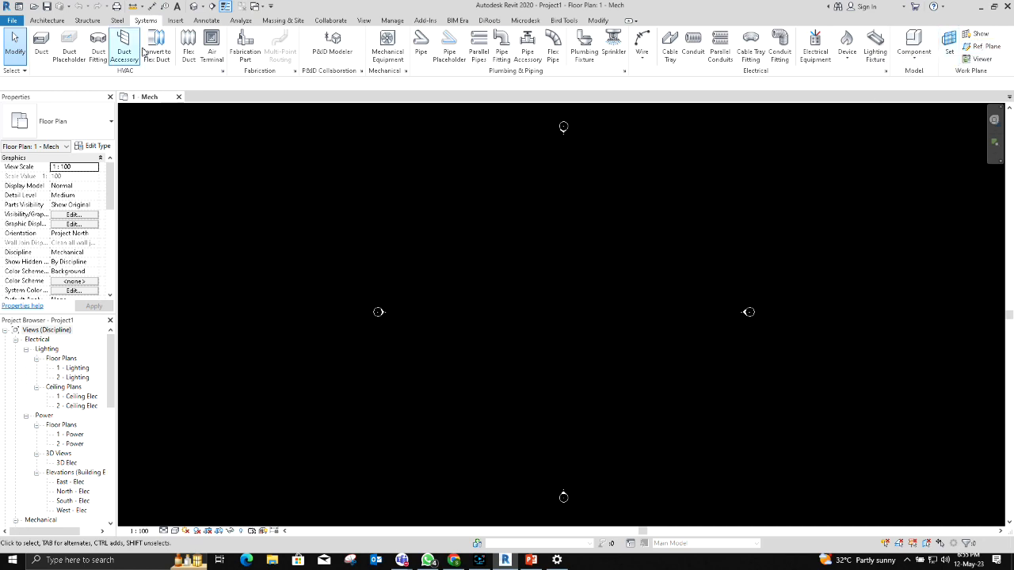
Step: Review the tool sets for inserting, analysis, massing and site, collaboration, views, project management and modification
click(172, 21)
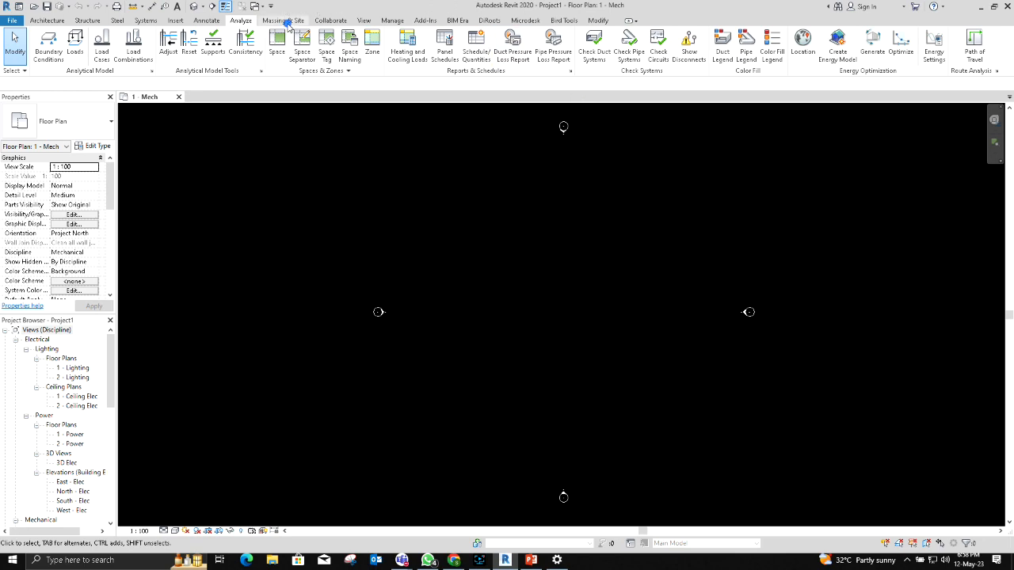
click(288, 22)
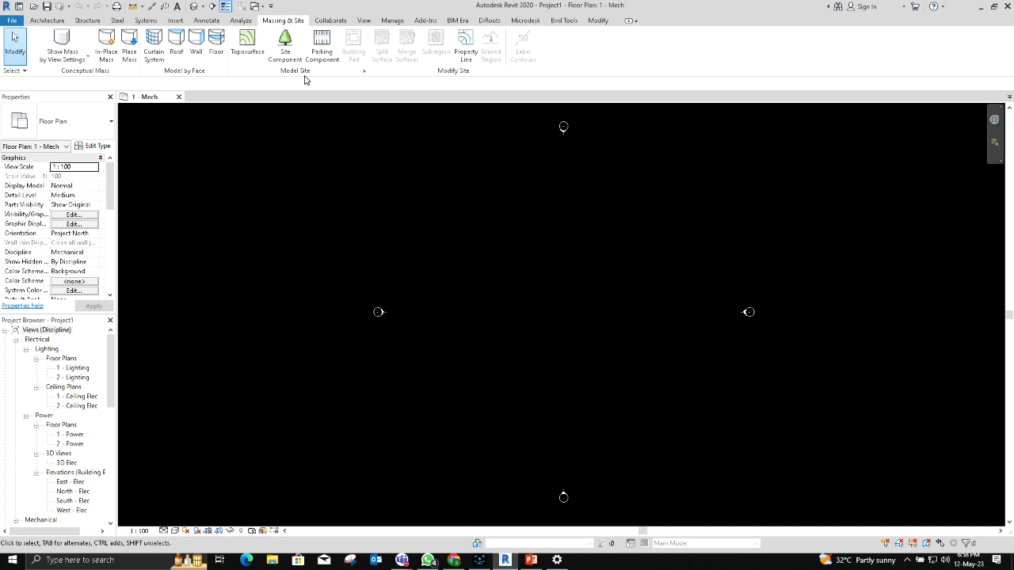
click(342, 22)
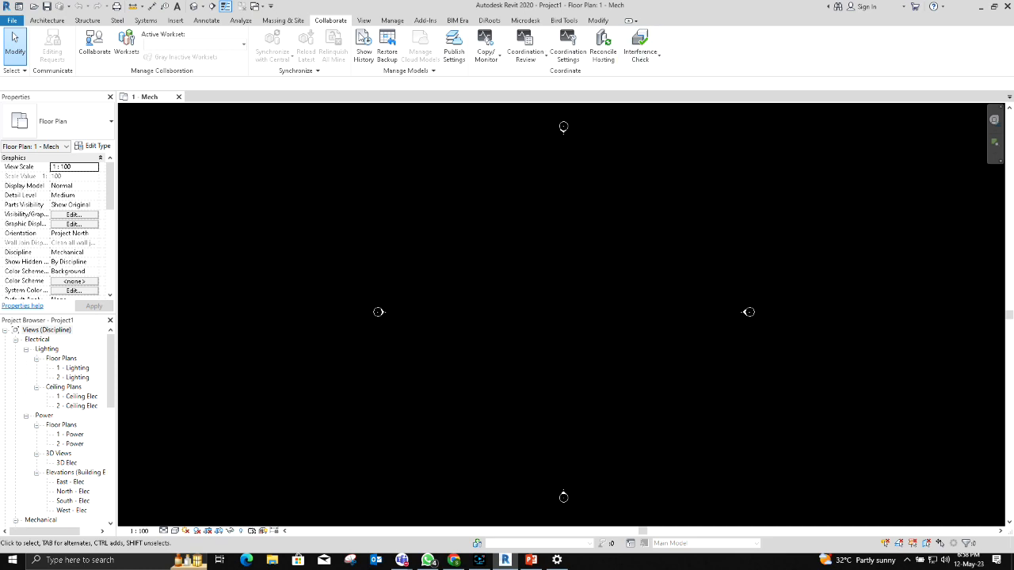
click(95, 44)
click(359, 17)
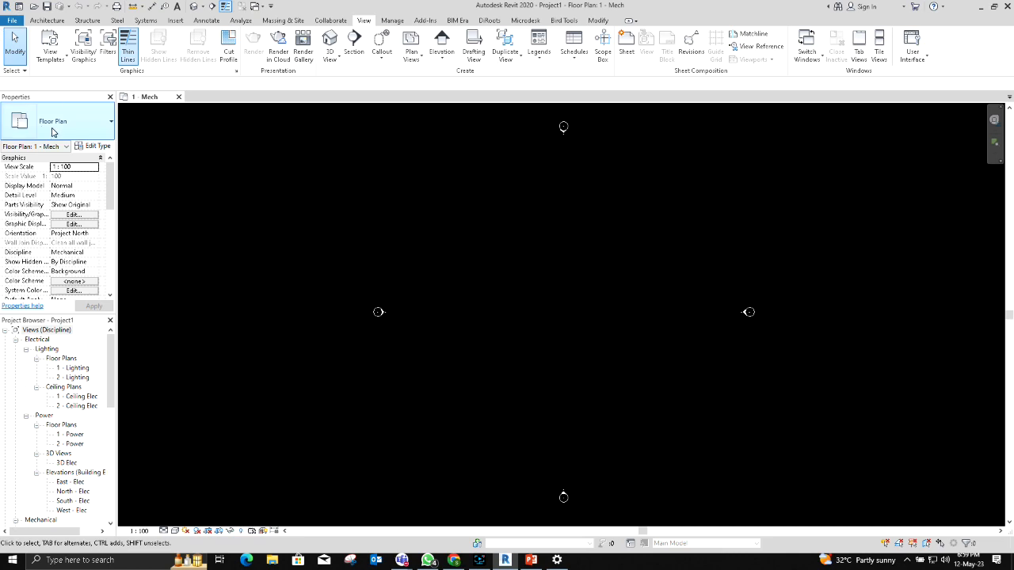
click(391, 22)
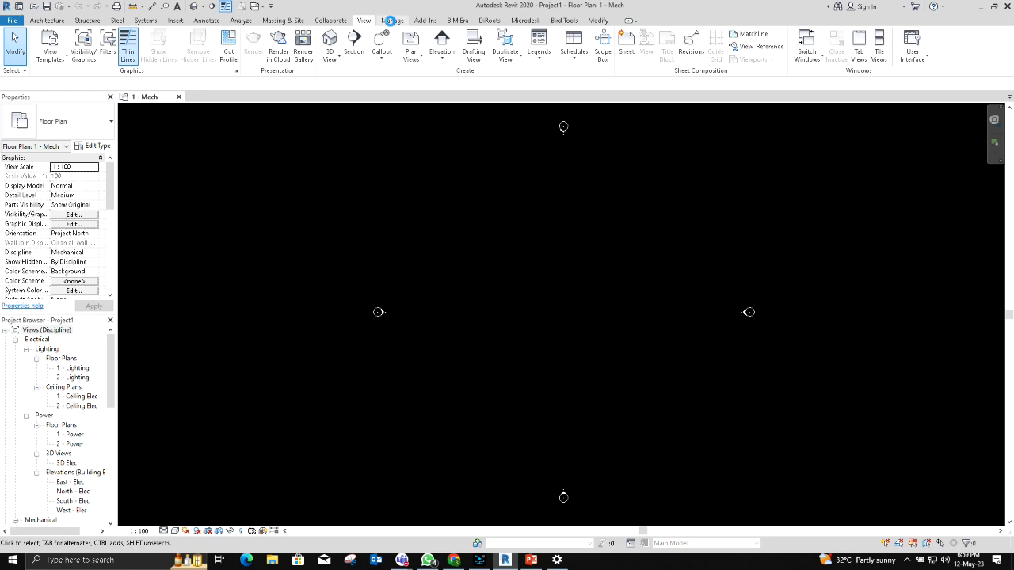
click(391, 21)
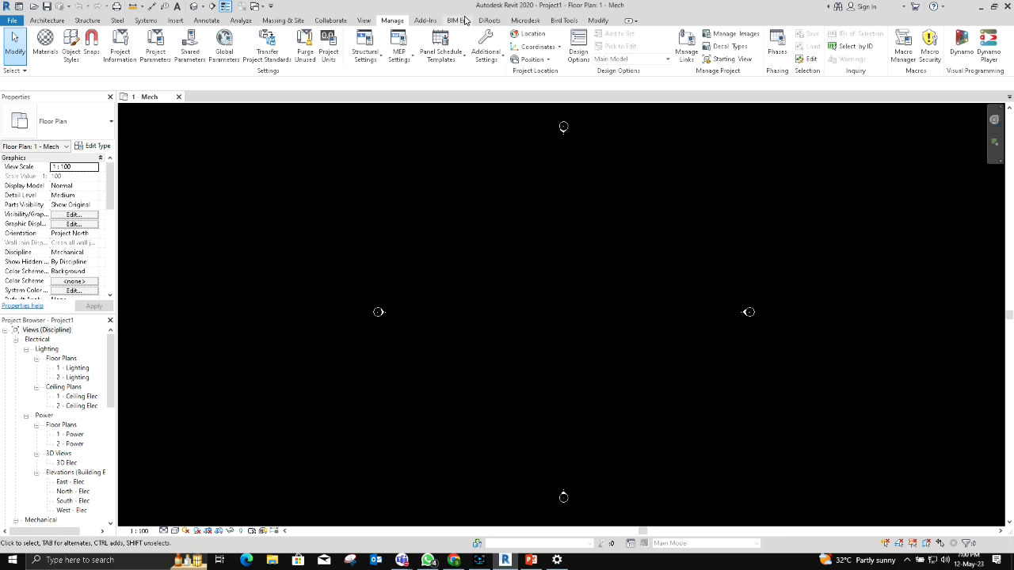
click(600, 22)
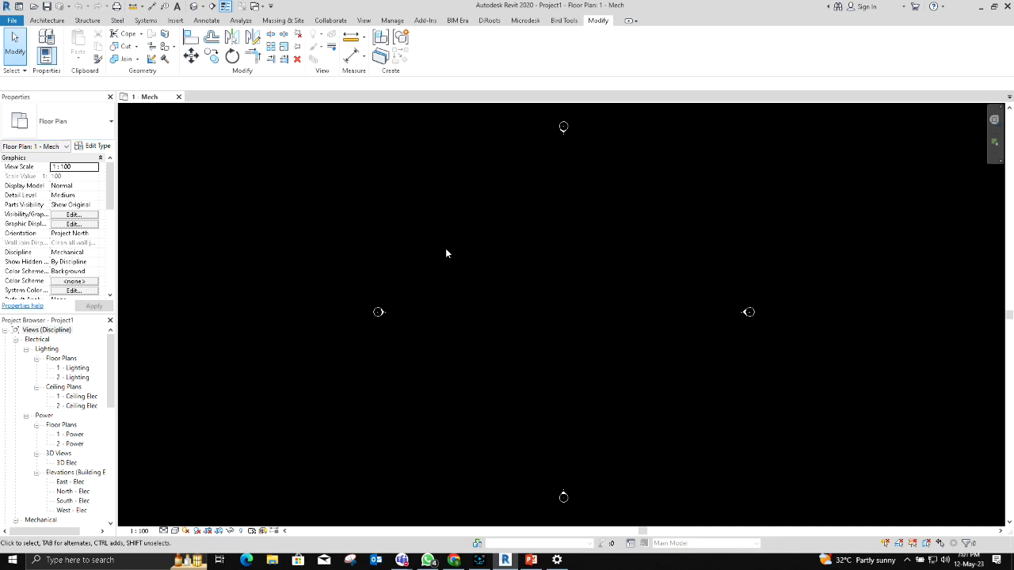
click(458, 271)
Step: Start a rectangular duct with radius elbows/tees and set its middle elevation to 100 mm
click(146, 21)
click(46, 54)
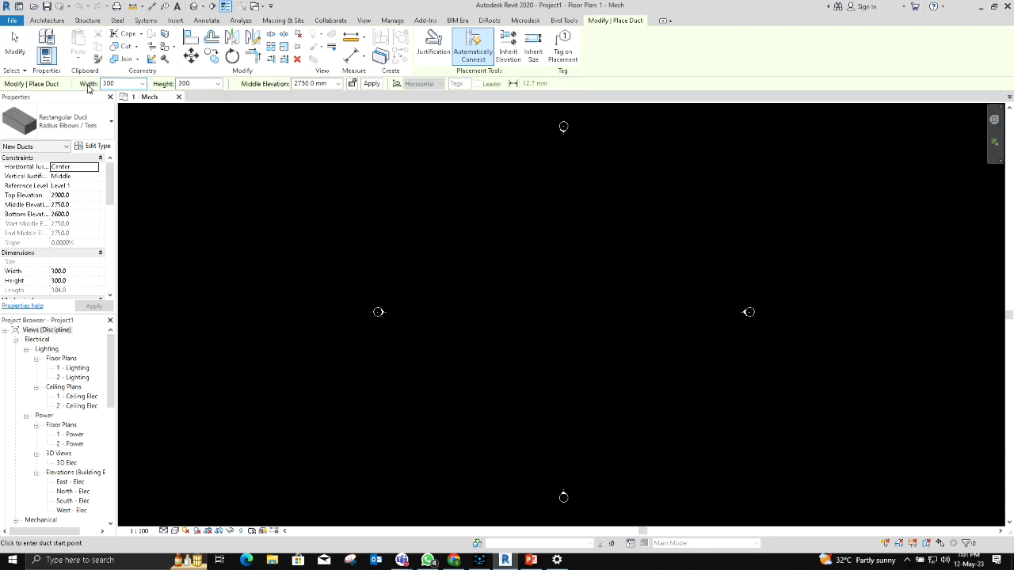
click(189, 84)
click(71, 204)
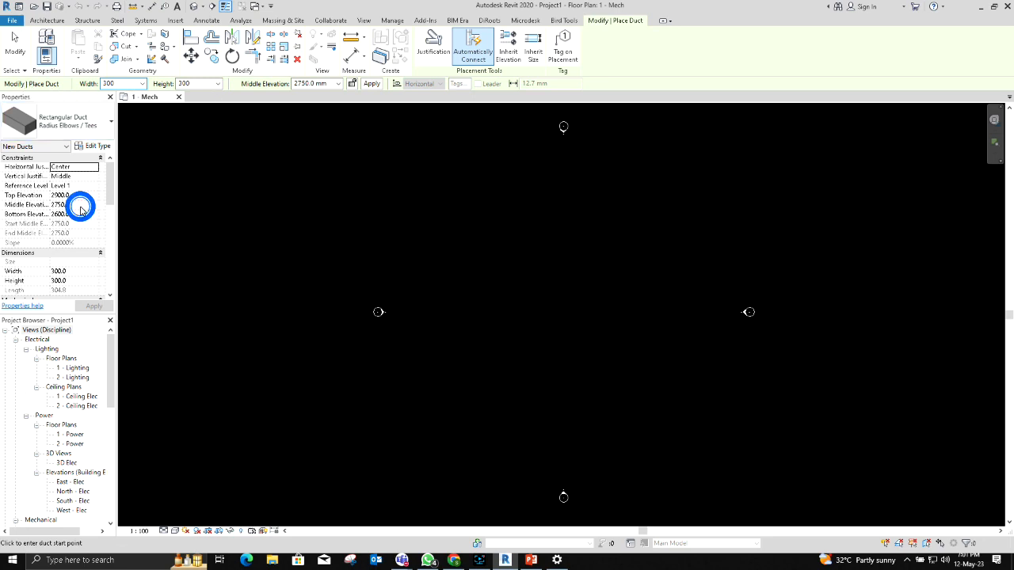
text(100)
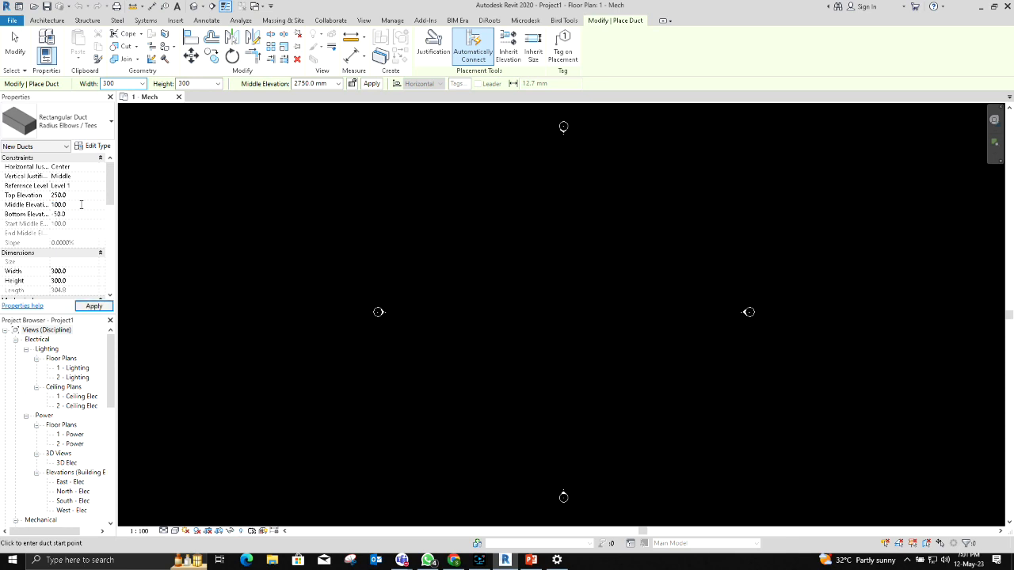
Step: Draw a horizontal rectangular duct about 6000 mm long between the elevation markers and finish the duct placement
click(495, 311)
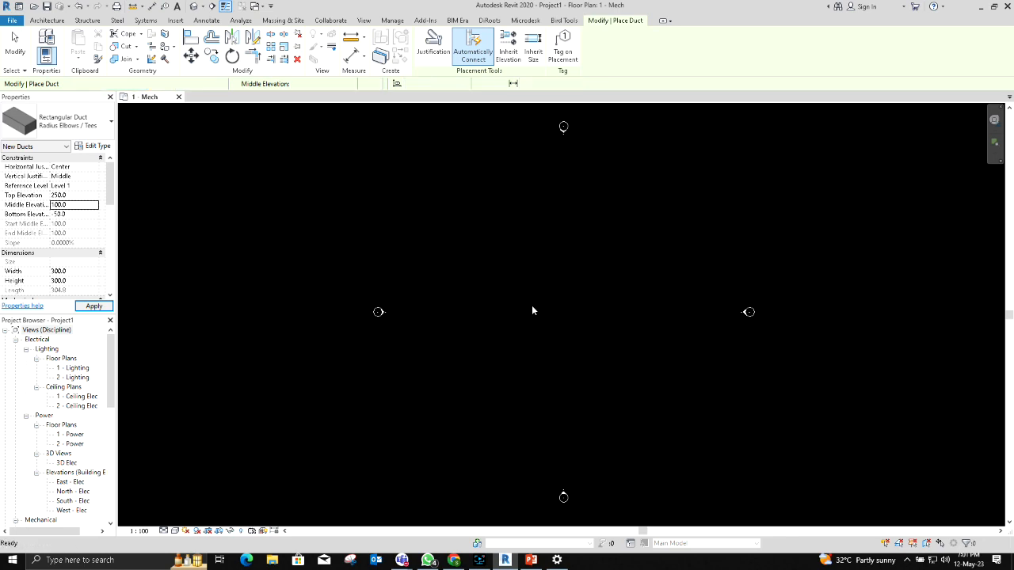
click(519, 312)
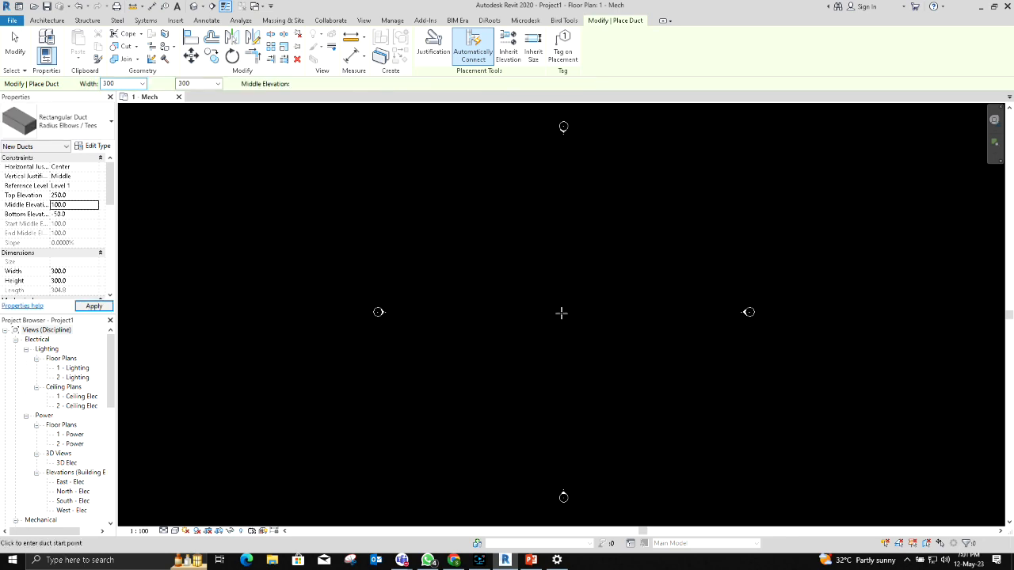
click(525, 315)
click(474, 308)
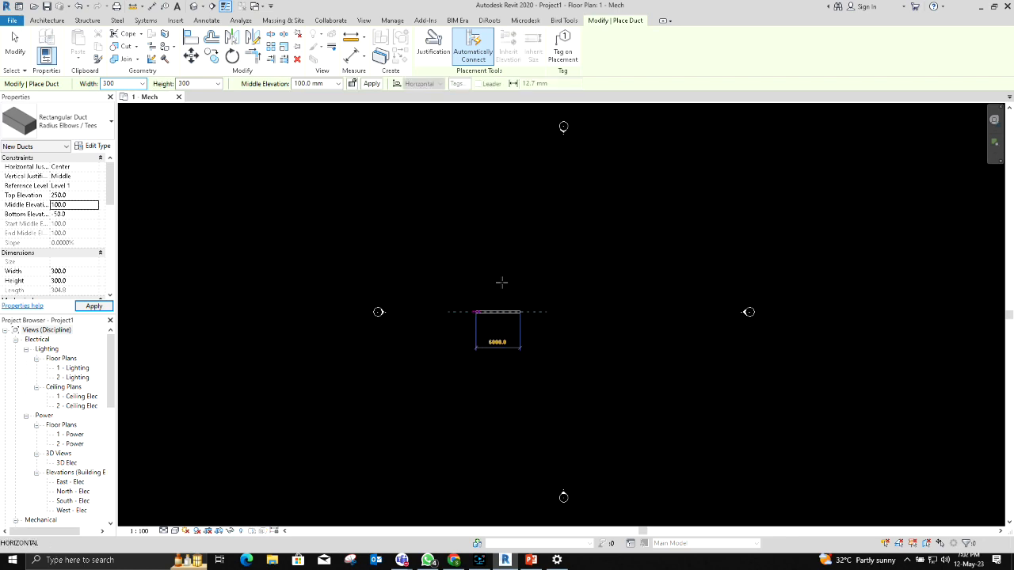
click(492, 303)
scroll(498, 316, up, 1)
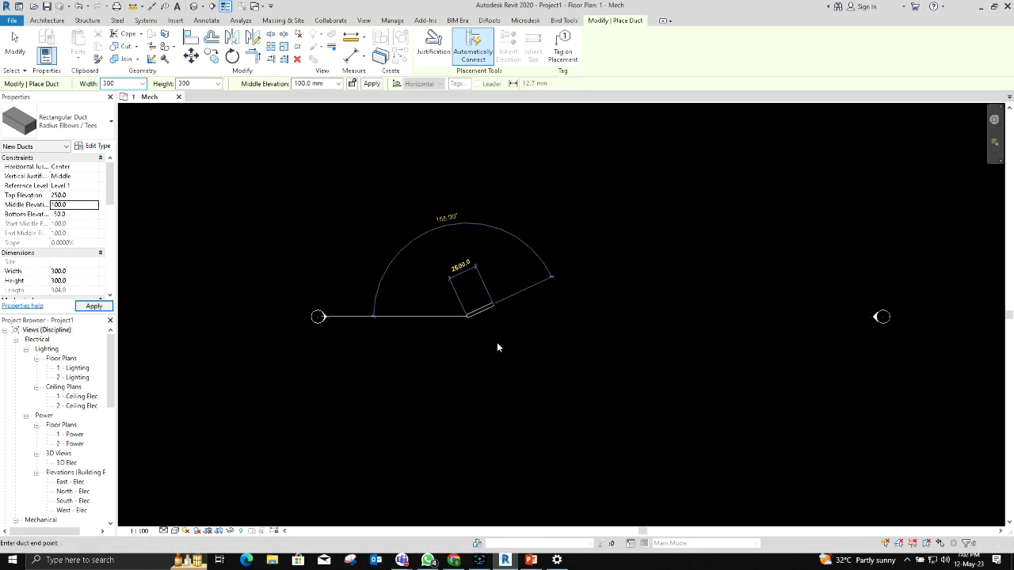
scroll(499, 322, down, 1)
key(Escape)
key(Escape)
Step: Set the floor plan view's detail level to Fine and choose a visual style for it
scroll(500, 314, up, 3)
click(164, 531)
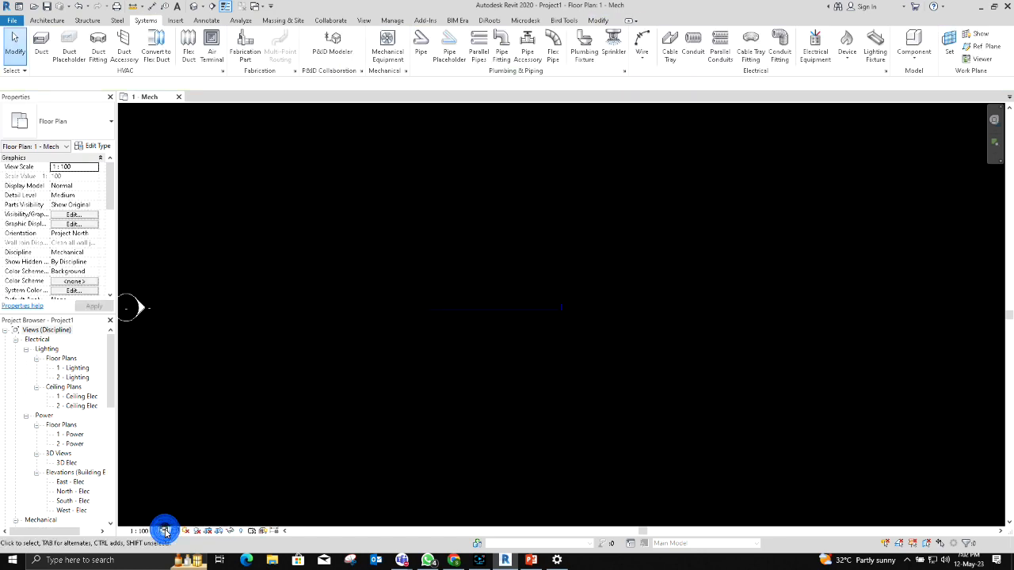
click(170, 521)
click(176, 532)
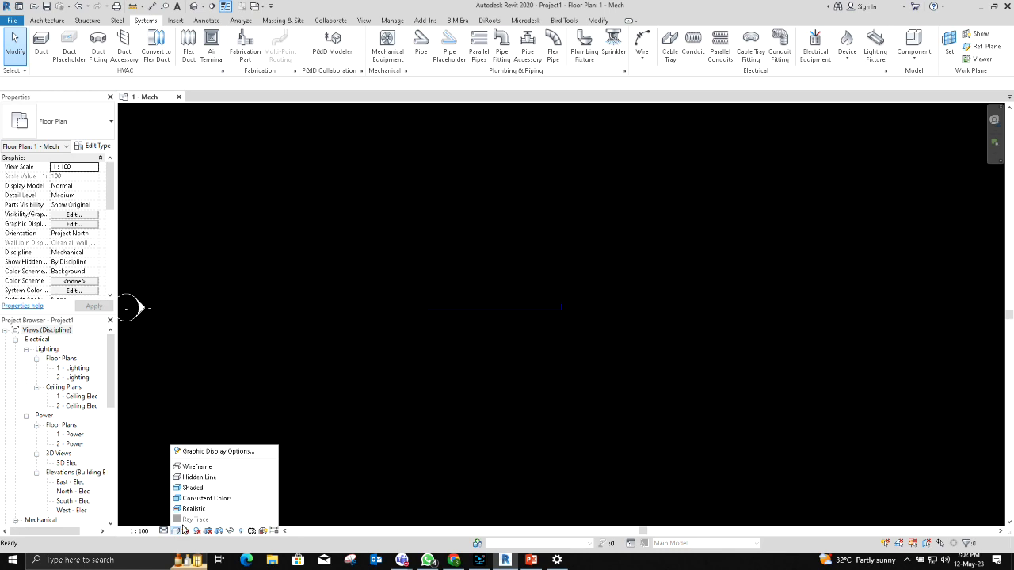
click(226, 473)
scroll(525, 319, up, 3)
Step: Select the duct and review its dimensions and available system types, keeping Supply Air
click(537, 299)
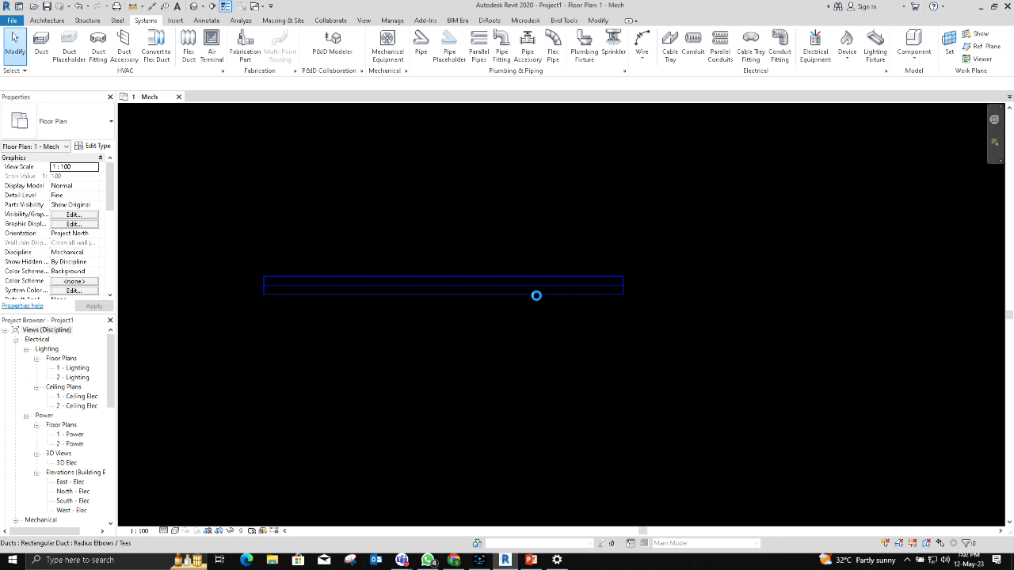
click(450, 299)
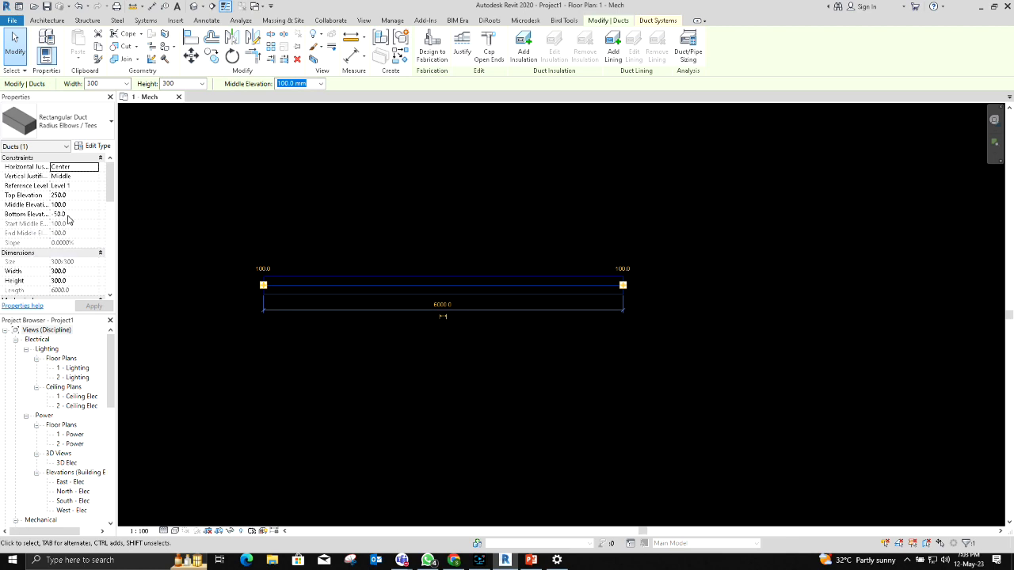
scroll(68, 219, down, 2)
scroll(68, 220, down, 1)
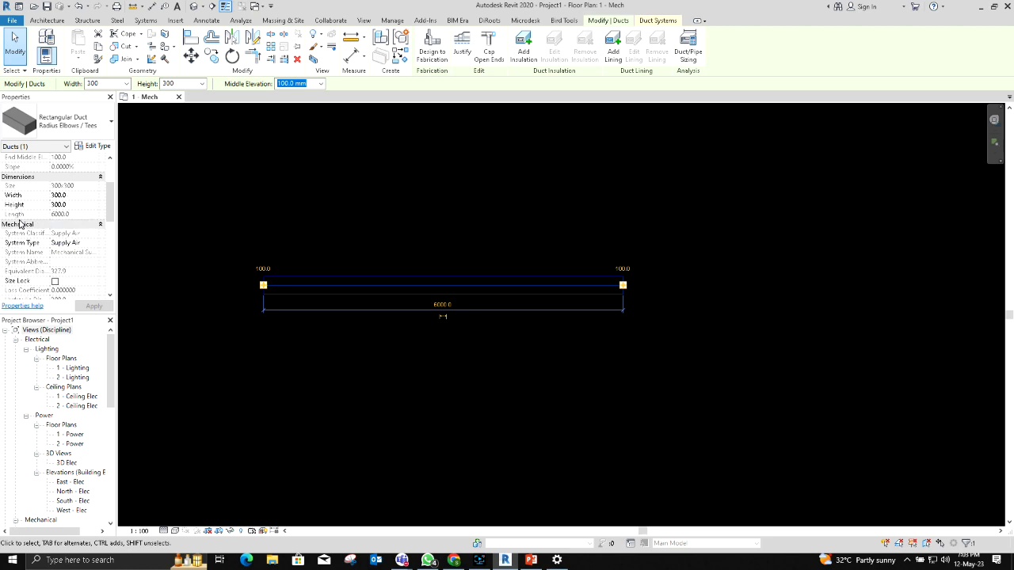
scroll(70, 218, down, 2)
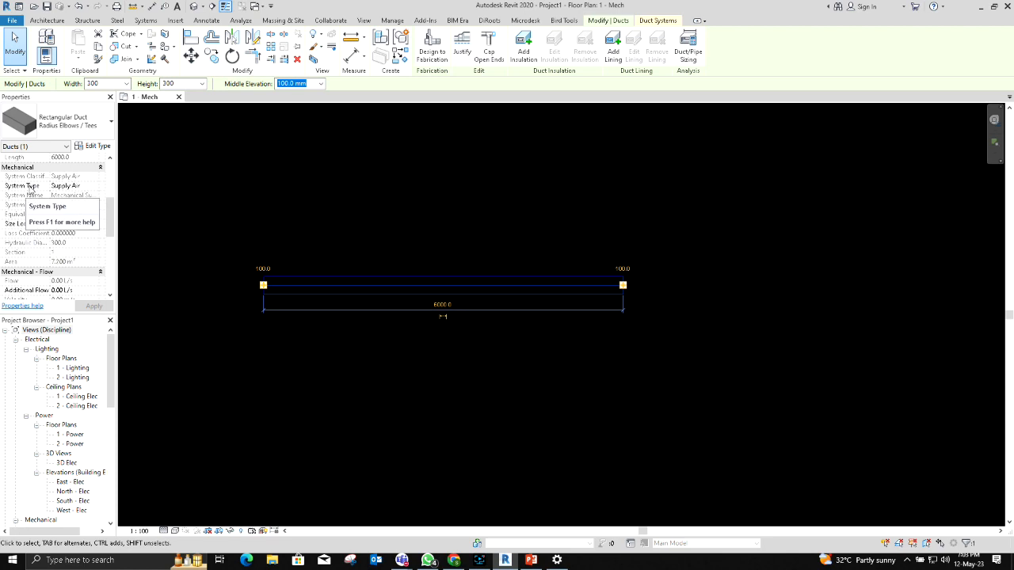
click(95, 186)
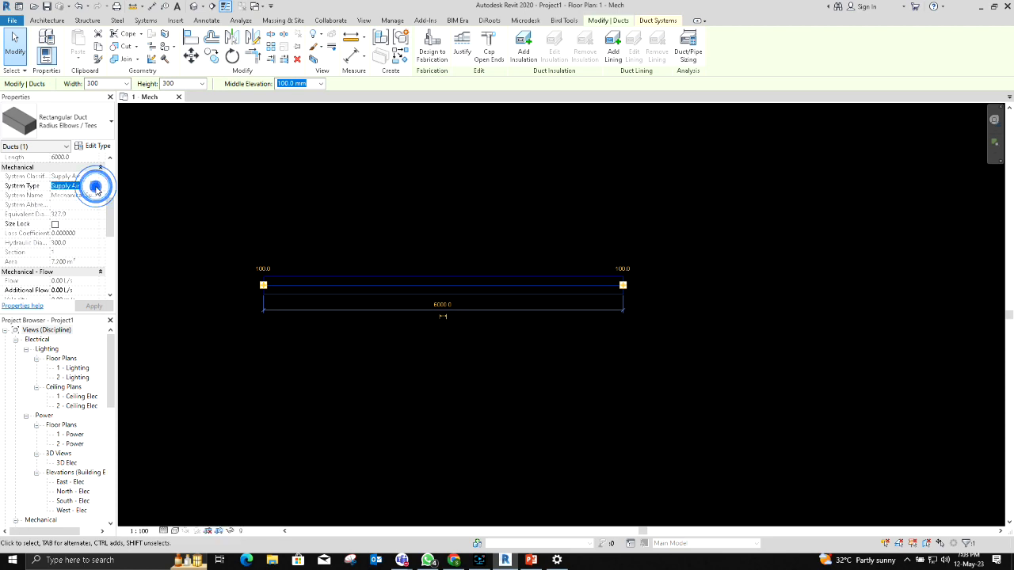
click(94, 187)
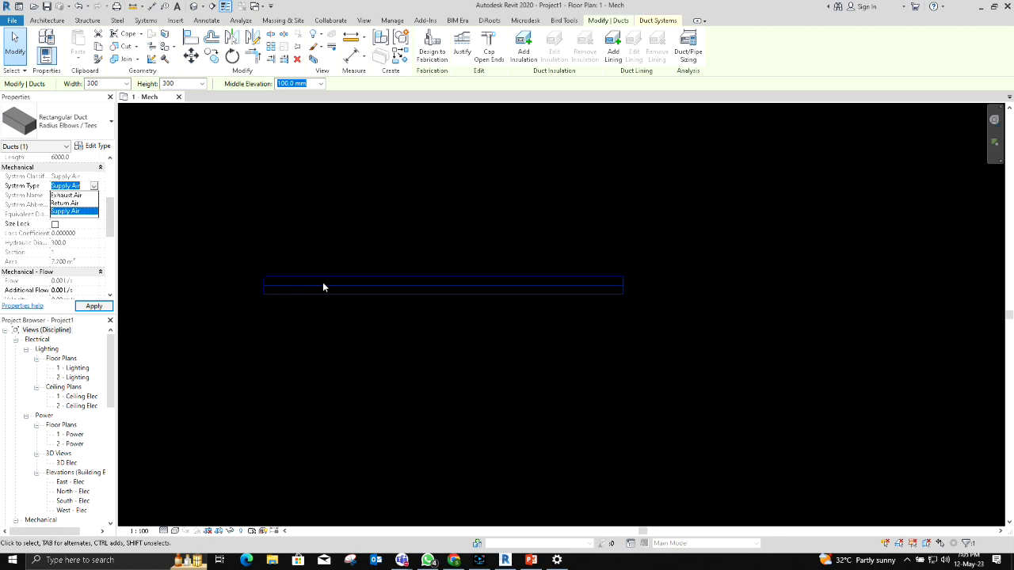
click(61, 209)
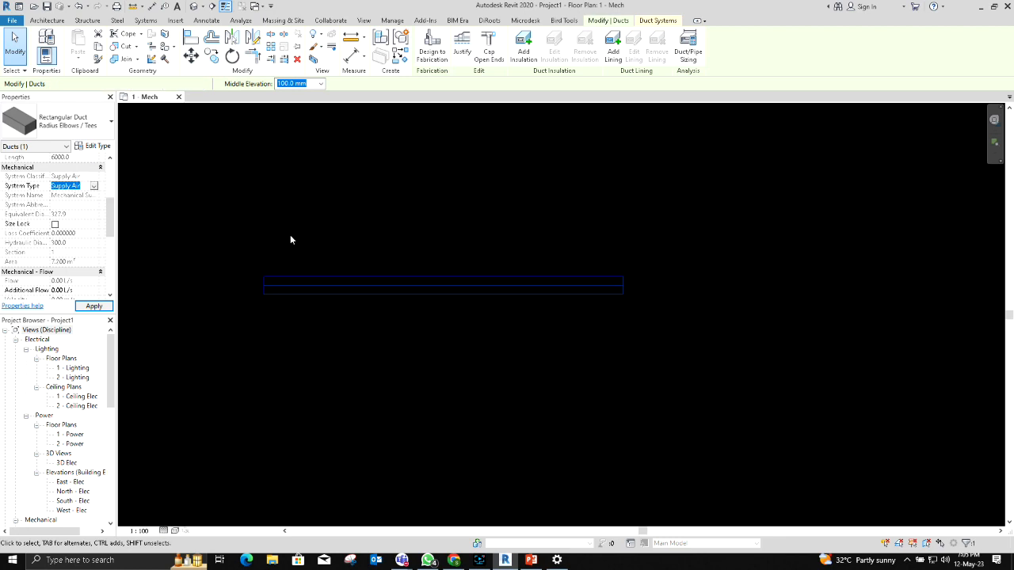
Step: Examine the selected duct's mechanical, flow, identity, phasing, insulation and lining properties
click(319, 286)
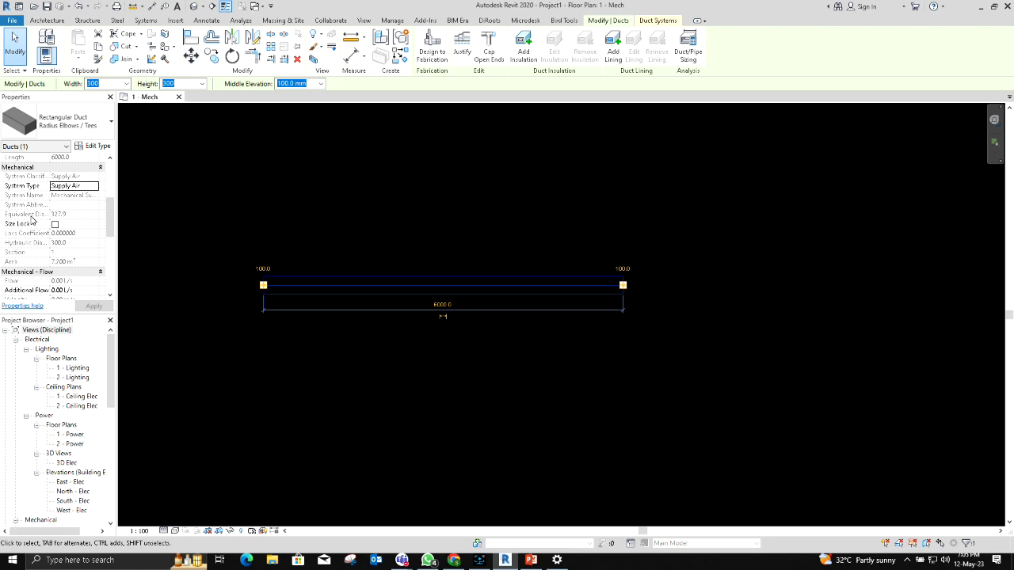
scroll(31, 218, down, 1)
scroll(32, 221, down, 1)
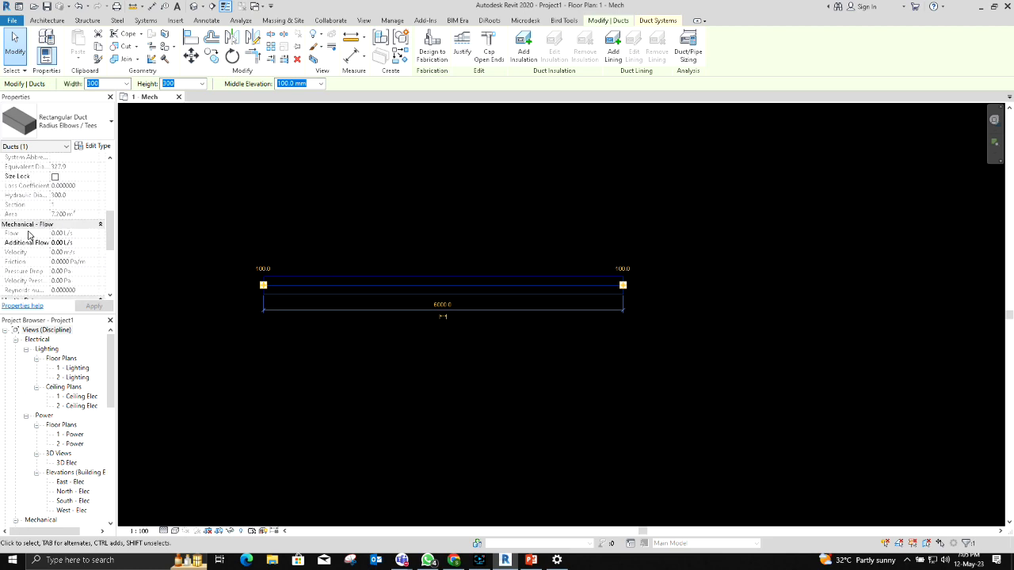
scroll(34, 229, down, 1)
scroll(35, 228, down, 3)
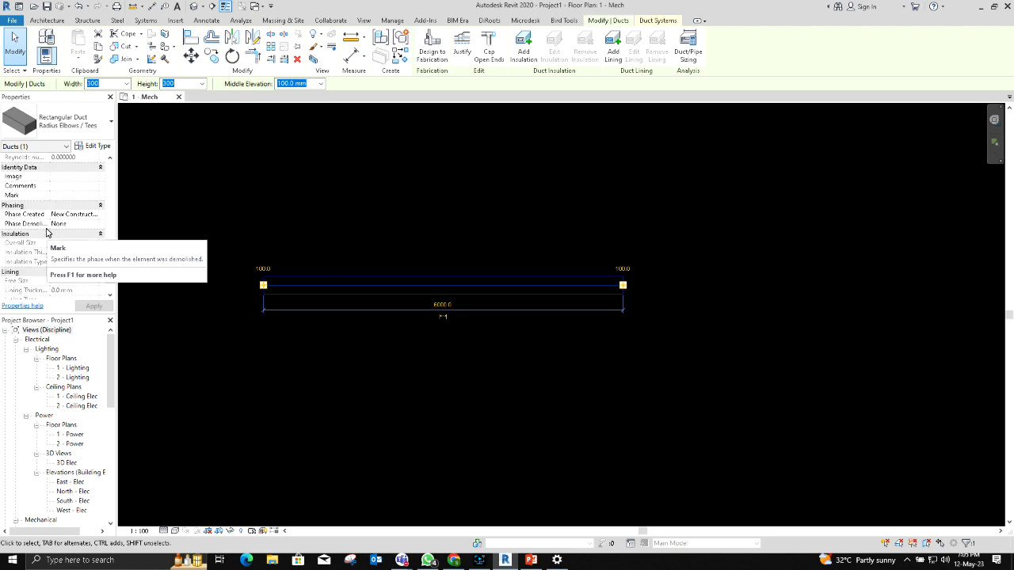
scroll(39, 209, down, 1)
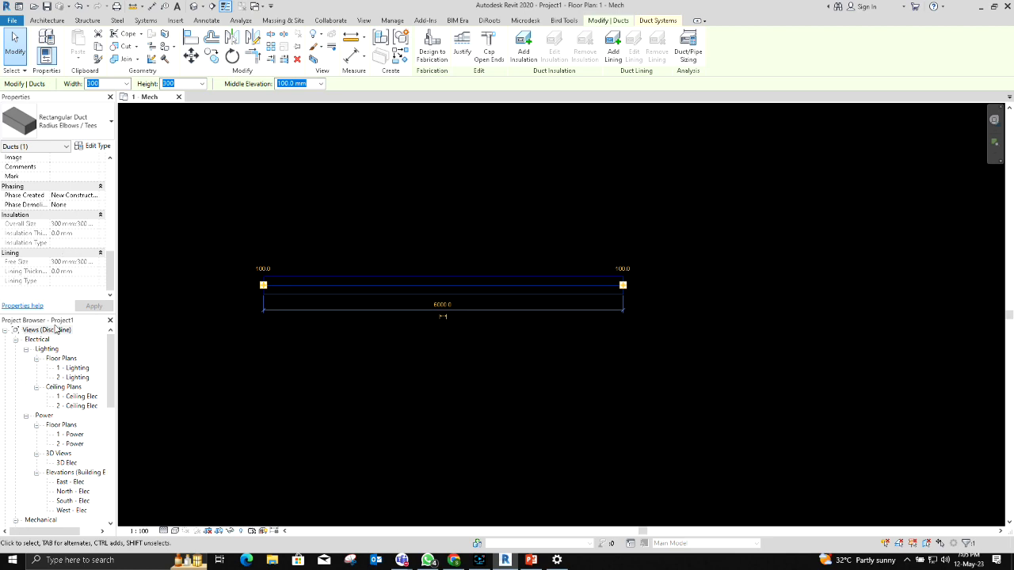
Step: Look through the project's electrical, mechanical and plumbing view lists
click(66, 371)
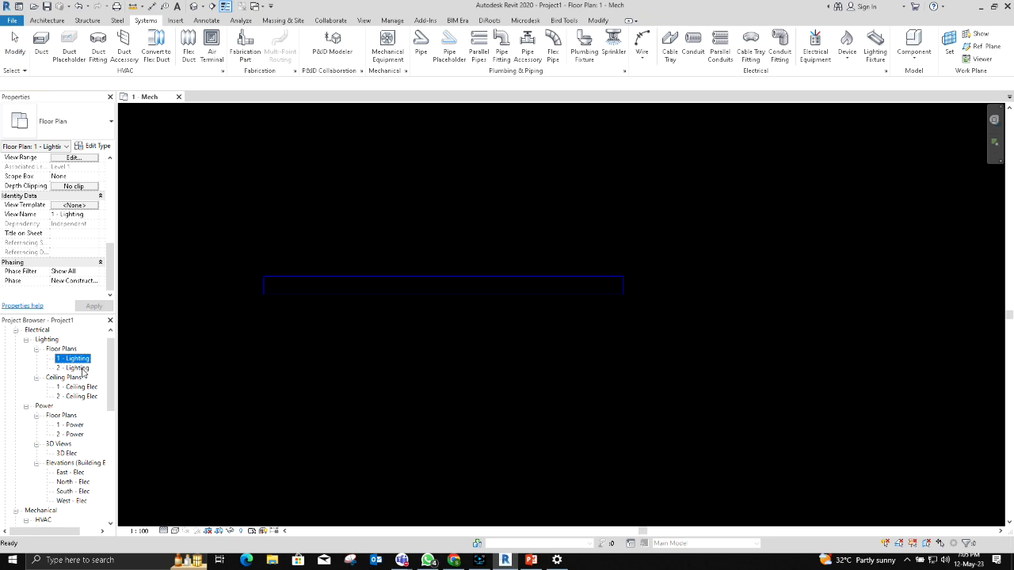
scroll(83, 372, down, 7)
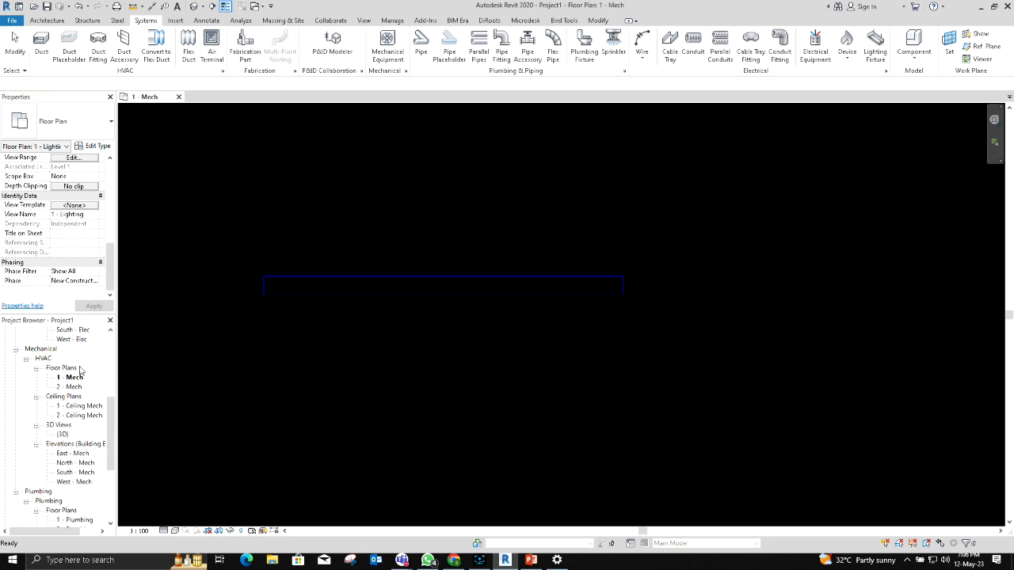
scroll(80, 371, down, 2)
scroll(65, 489, up, 3)
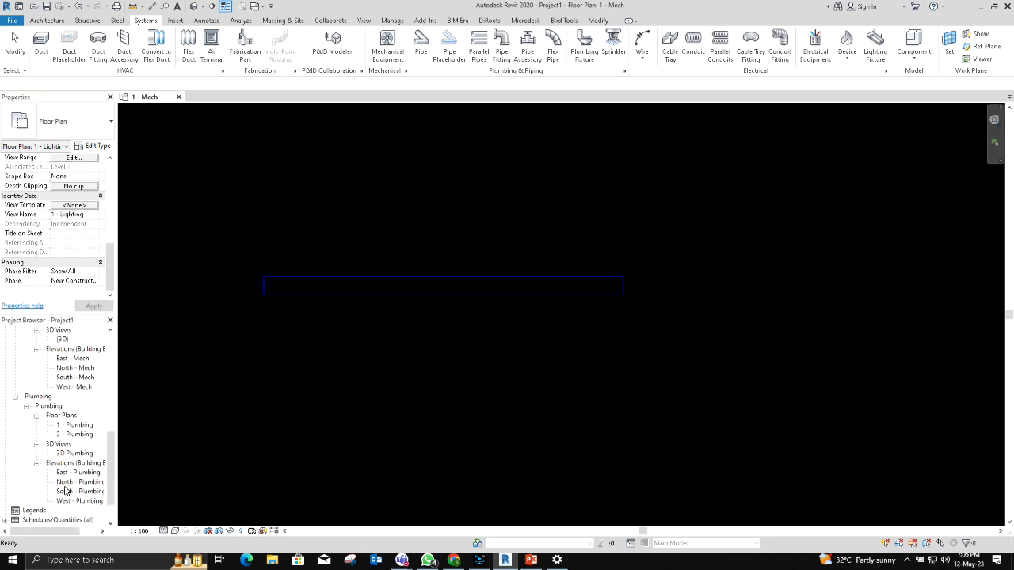
scroll(66, 489, up, 5)
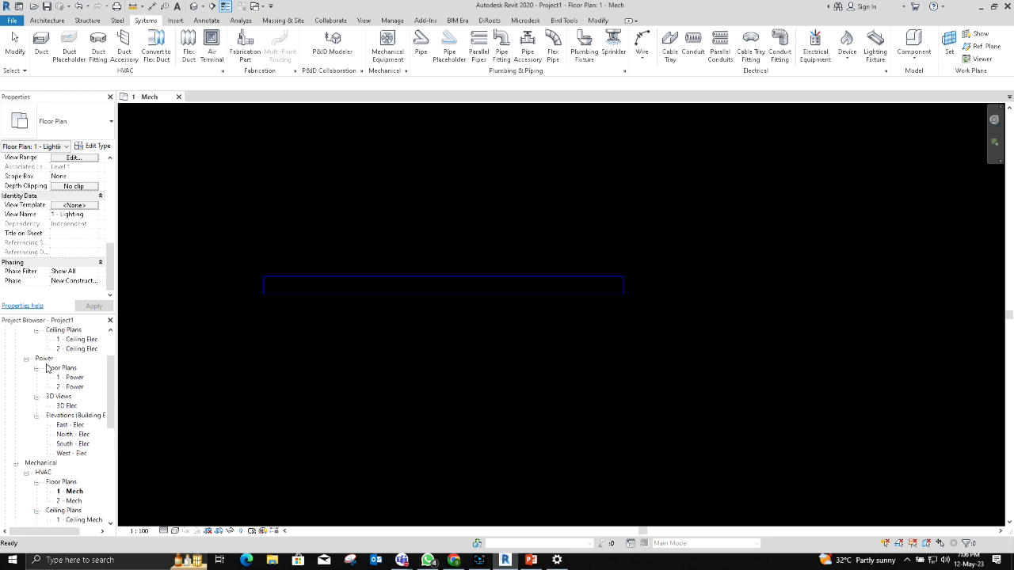
scroll(47, 369, up, 1)
click(240, 226)
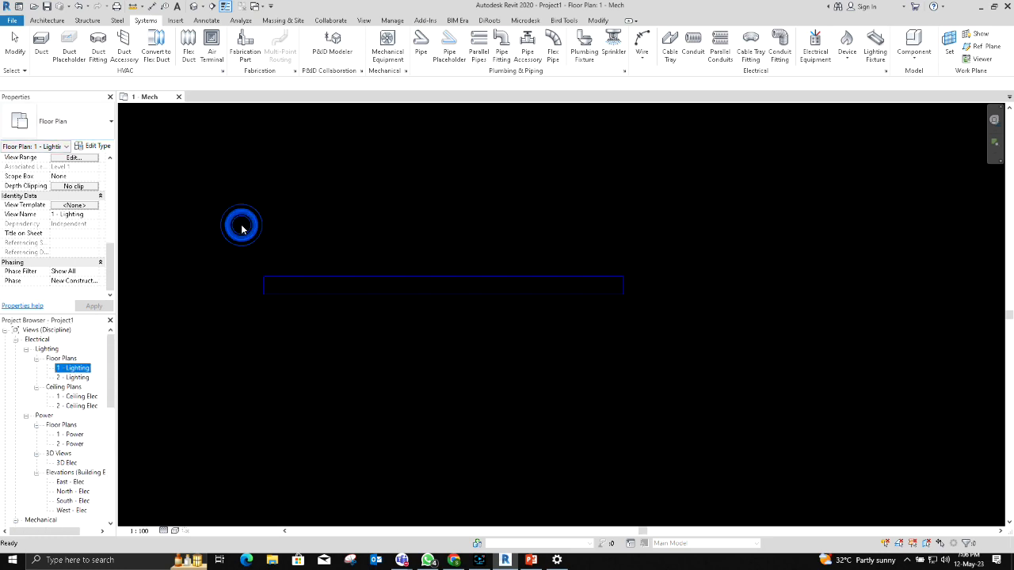
Step: Compare the duct's instance properties with the 1 - Mech floor plan's graphics, underlay and extents properties
scroll(240, 225, up, 2)
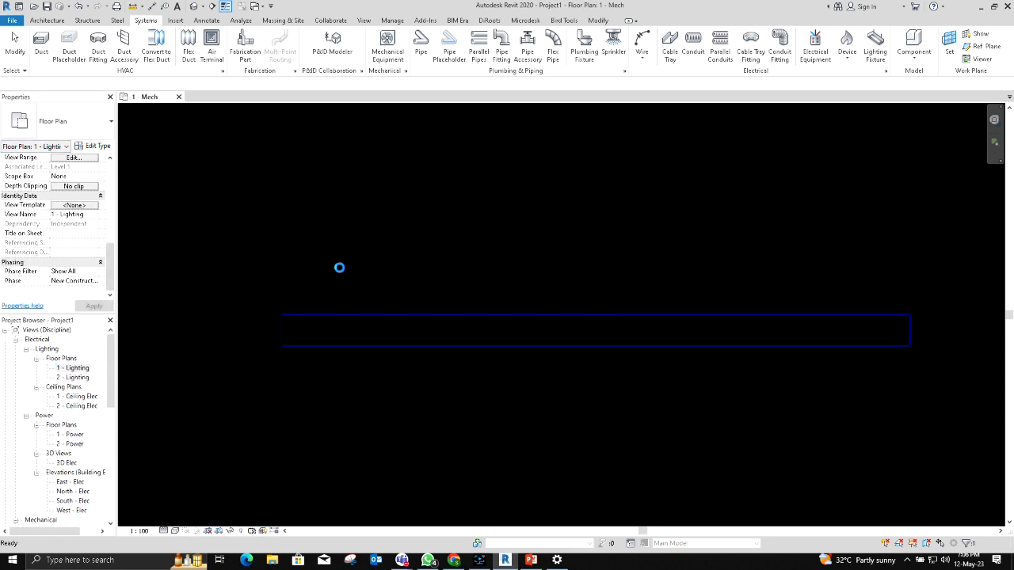
click(375, 315)
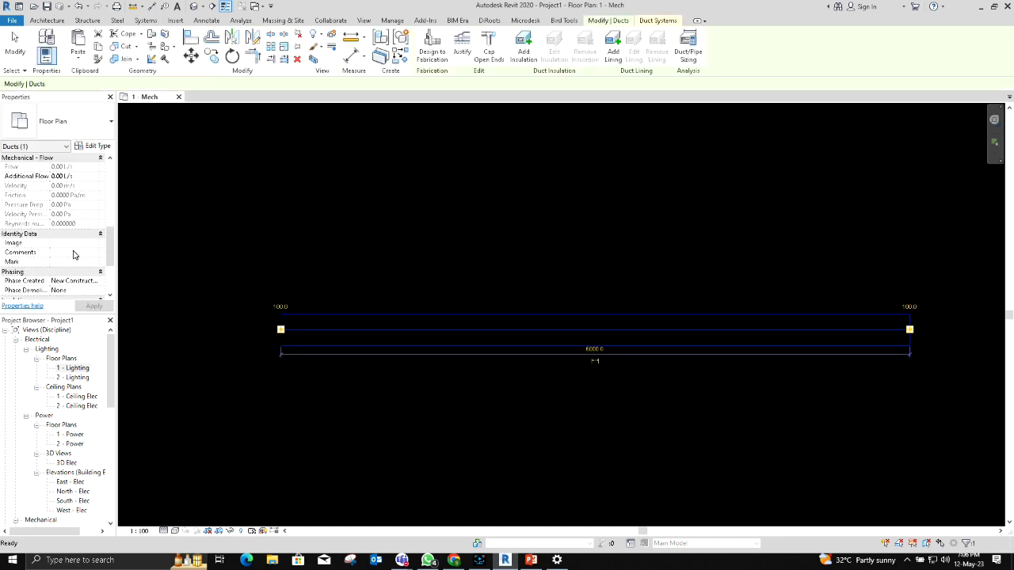
click(253, 223)
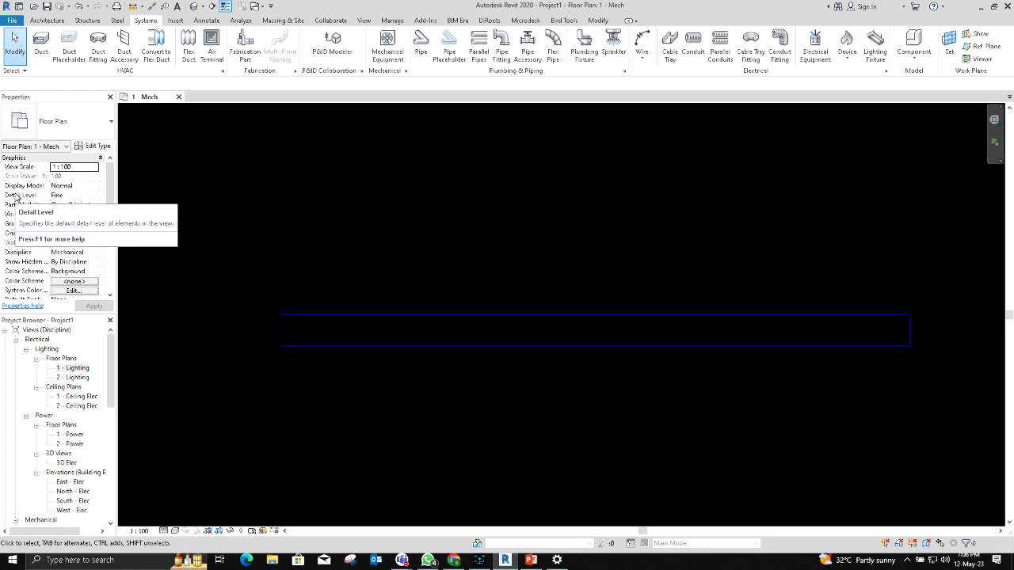
scroll(29, 216, down, 1)
scroll(13, 244, down, 2)
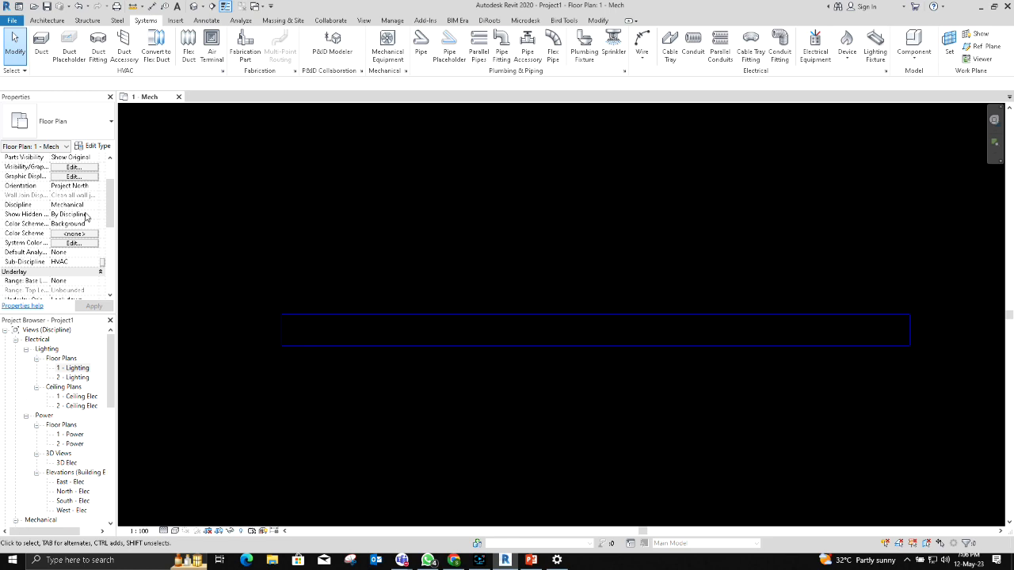
scroll(83, 216, down, 1)
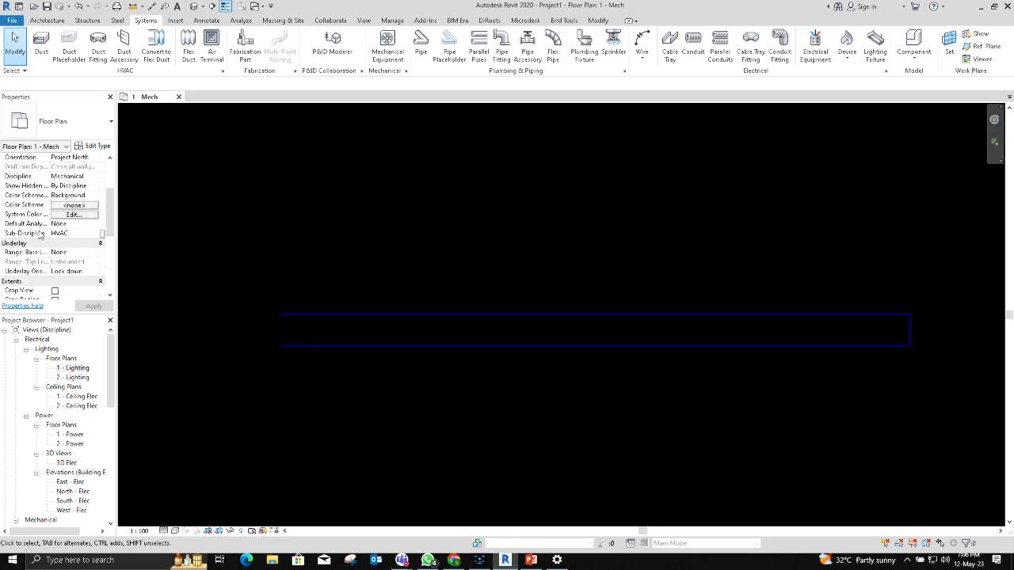
scroll(65, 239, down, 1)
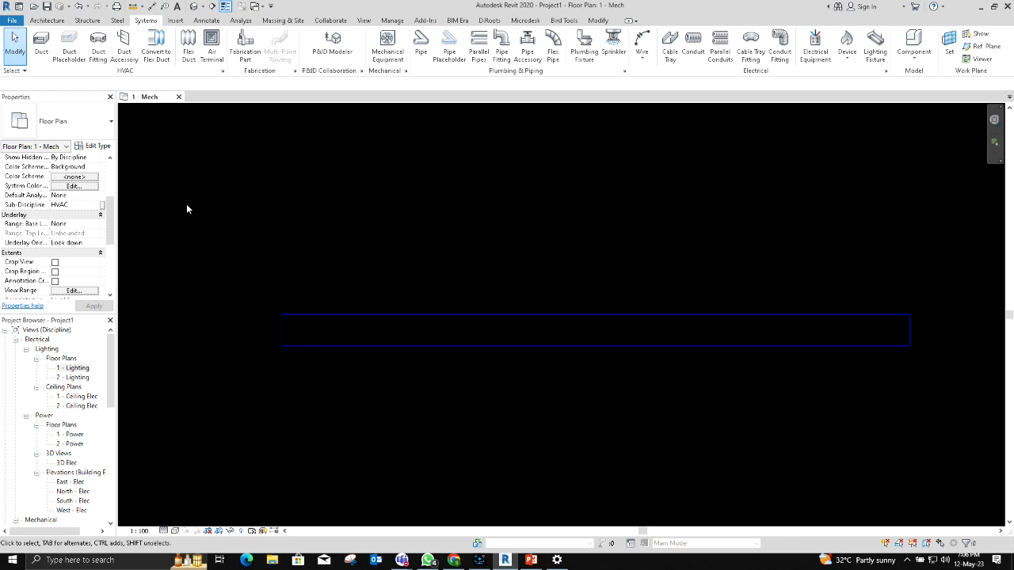
Step: Locate the 1 - Mech plan among the HVAC views and examine its extents and identity properties against the duct selection
scroll(183, 207, down, 1)
scroll(71, 457, down, 3)
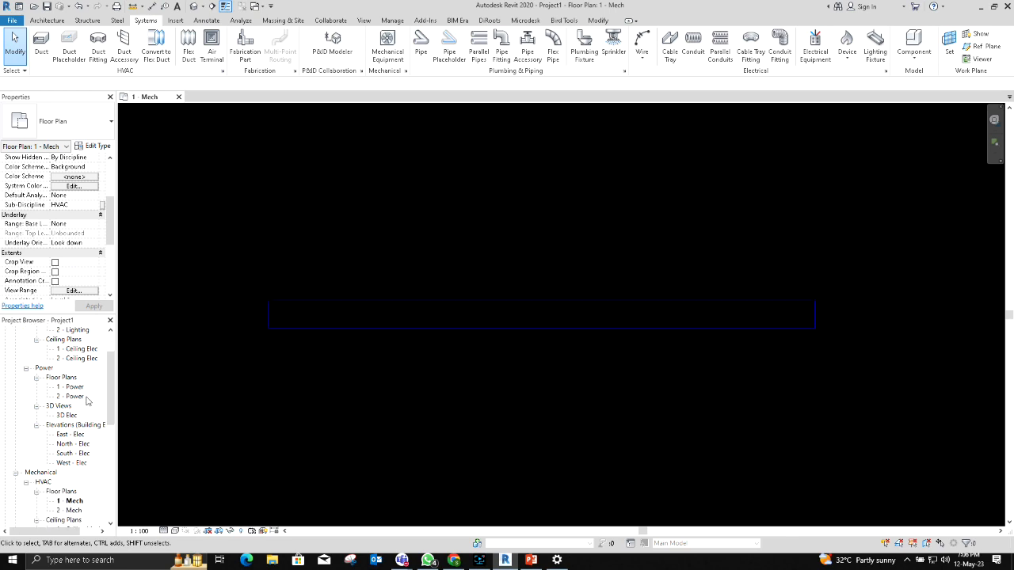
scroll(70, 458, down, 2)
click(75, 415)
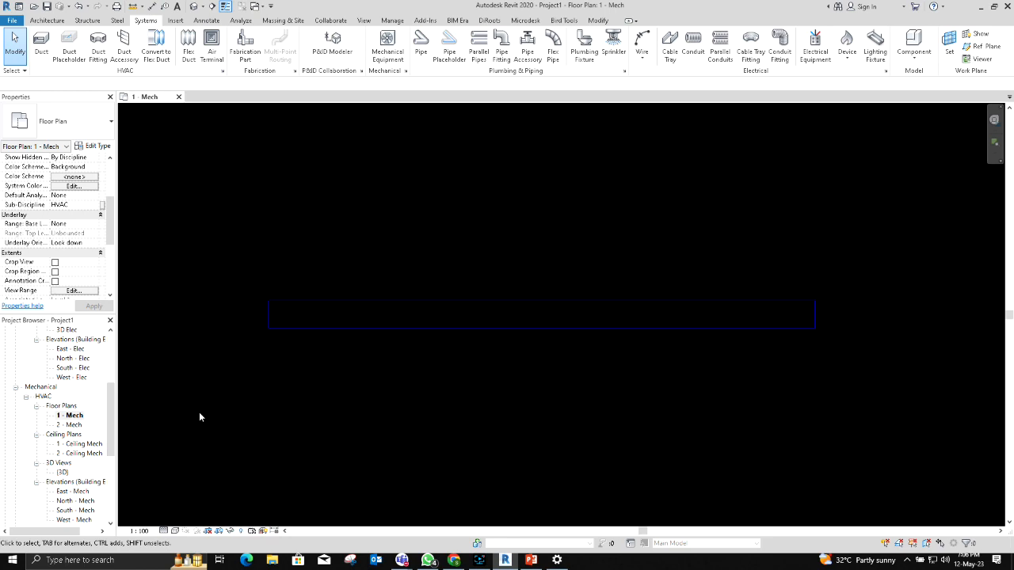
scroll(80, 220, down, 1)
scroll(80, 219, down, 2)
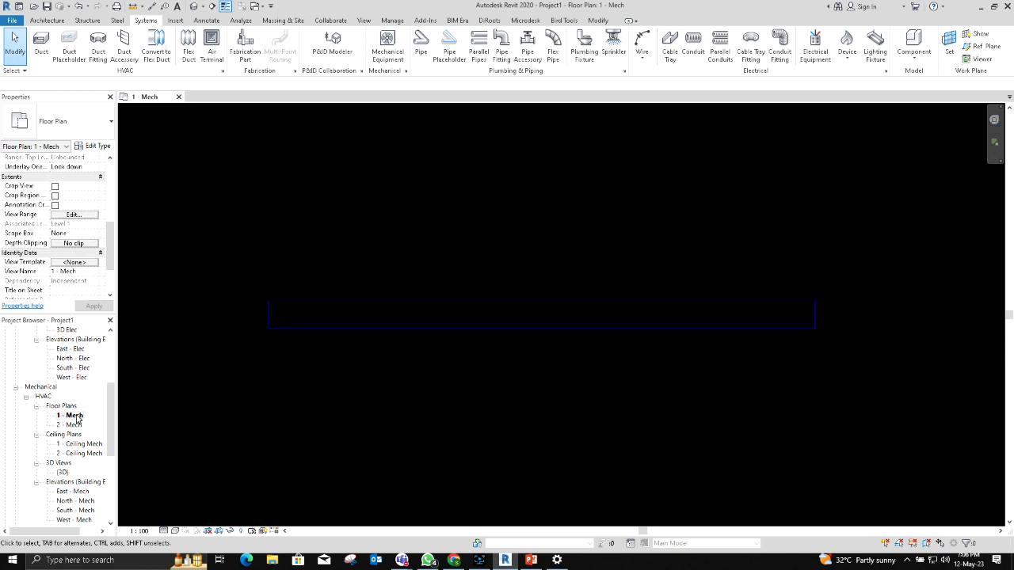
click(299, 326)
click(260, 293)
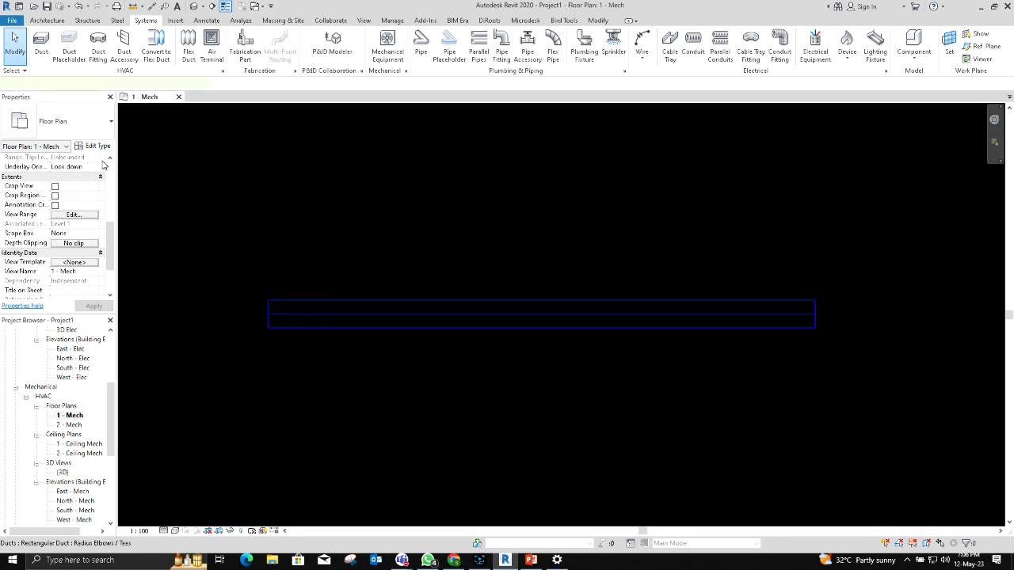
Step: Check the duct's instance properties, clear the selection, and look through the mechanical and plumbing views in the Project Browser
click(84, 201)
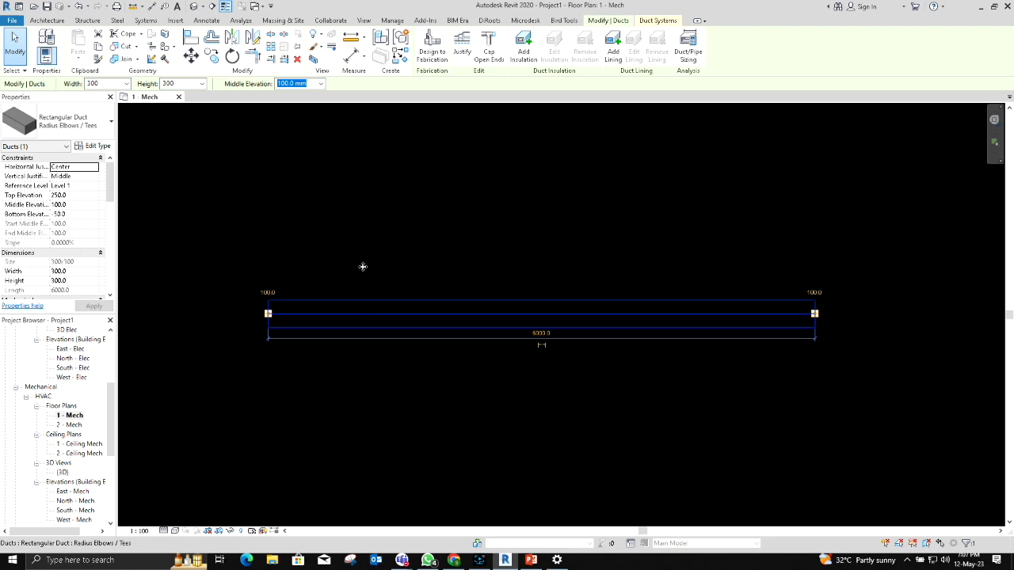
key(Escape)
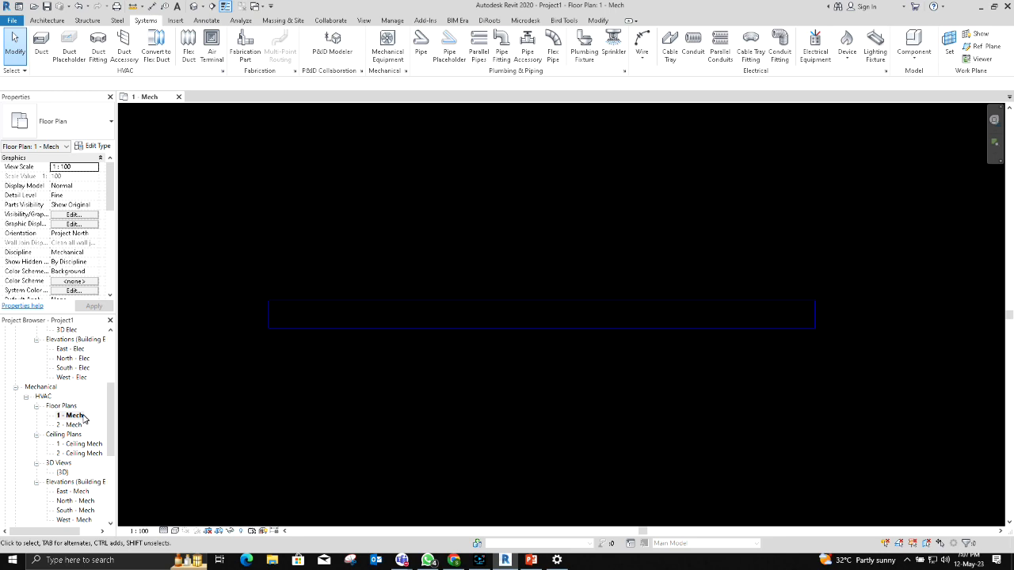
scroll(84, 417, down, 1)
scroll(84, 420, down, 1)
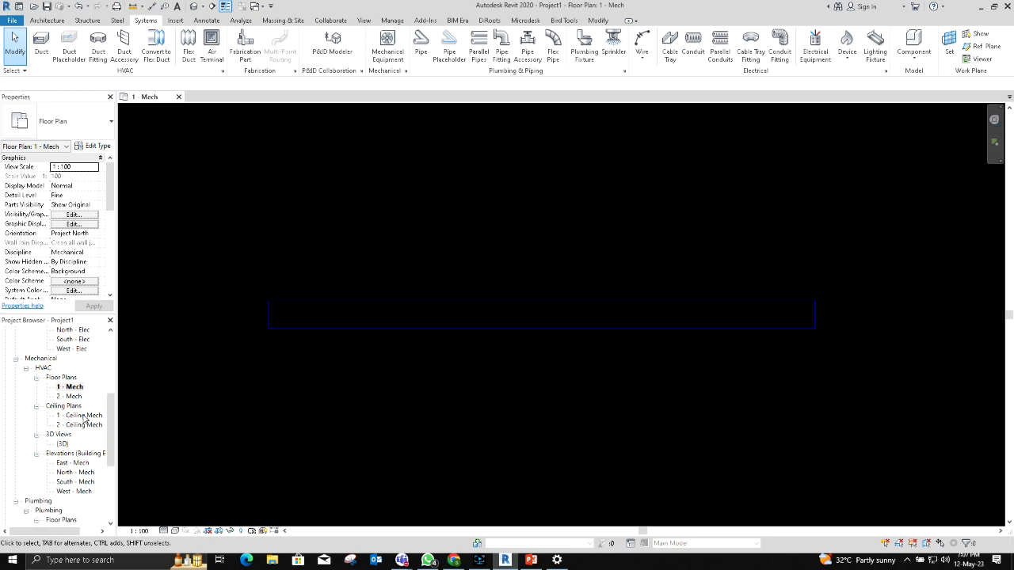
scroll(85, 419, down, 2)
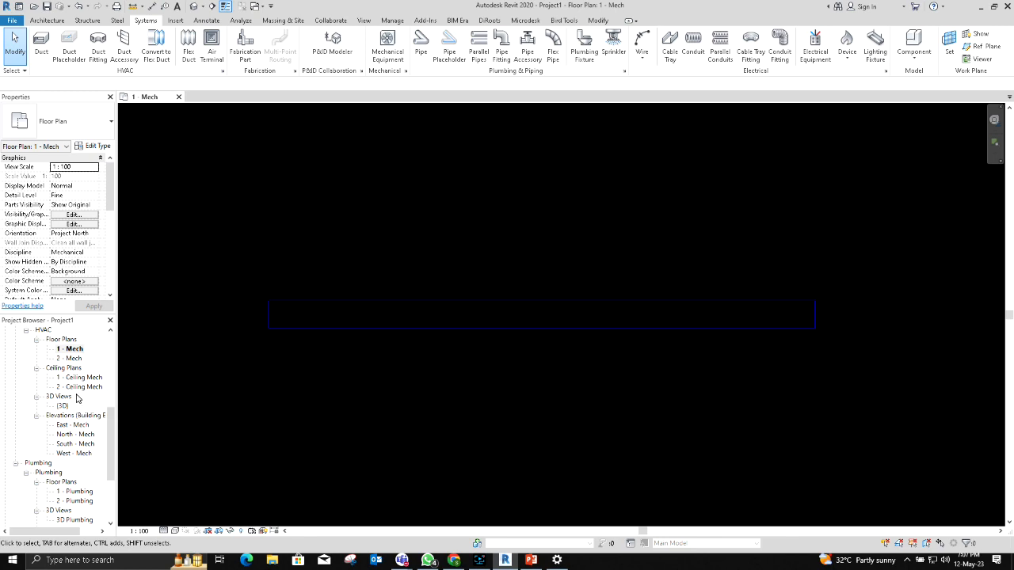
scroll(91, 388, down, 4)
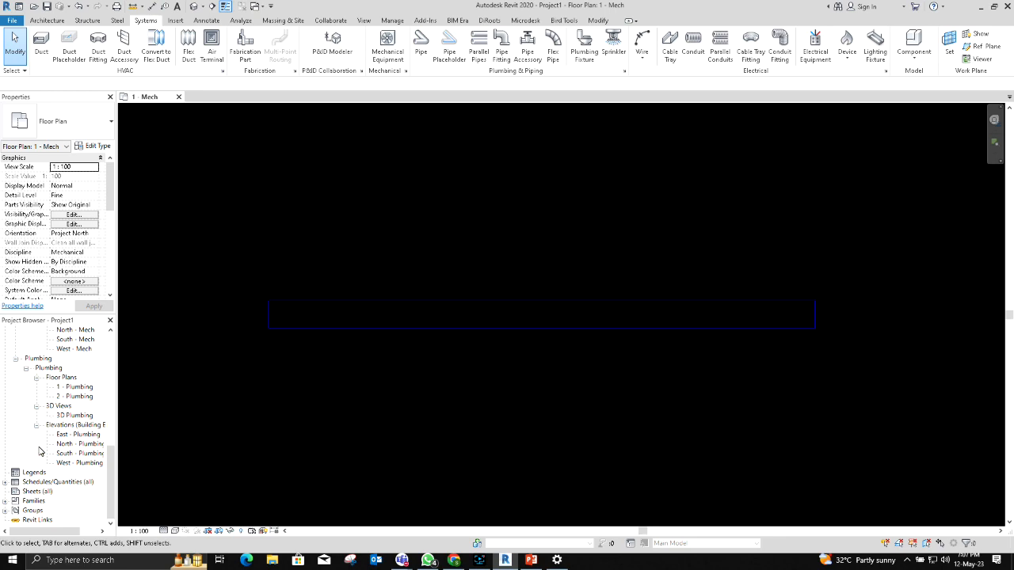
Step: Expand the project's Families and look through the categories from Air Terminals to Wires, returning to the HVAC views
click(4, 500)
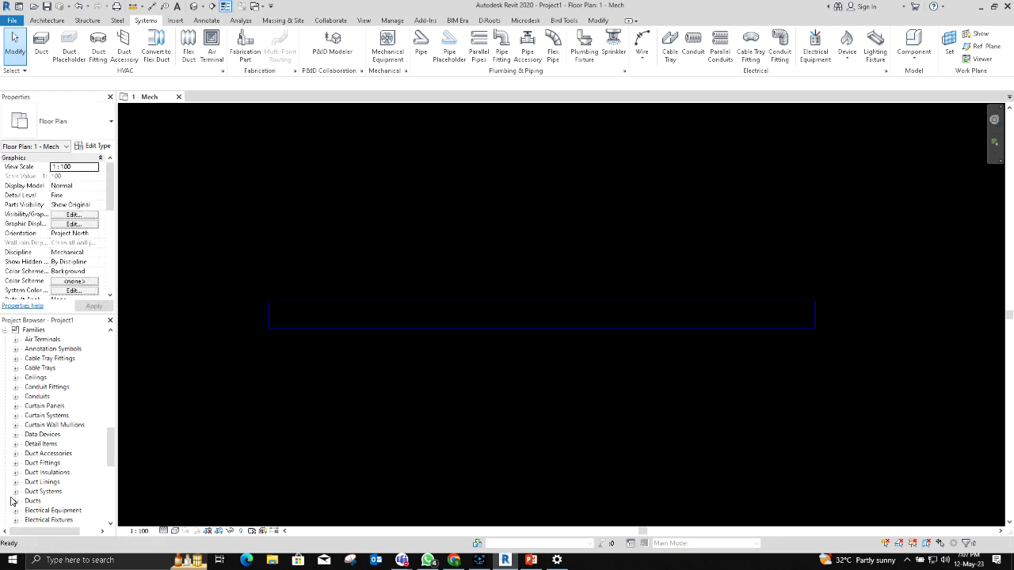
scroll(49, 430, down, 5)
scroll(49, 430, down, 5)
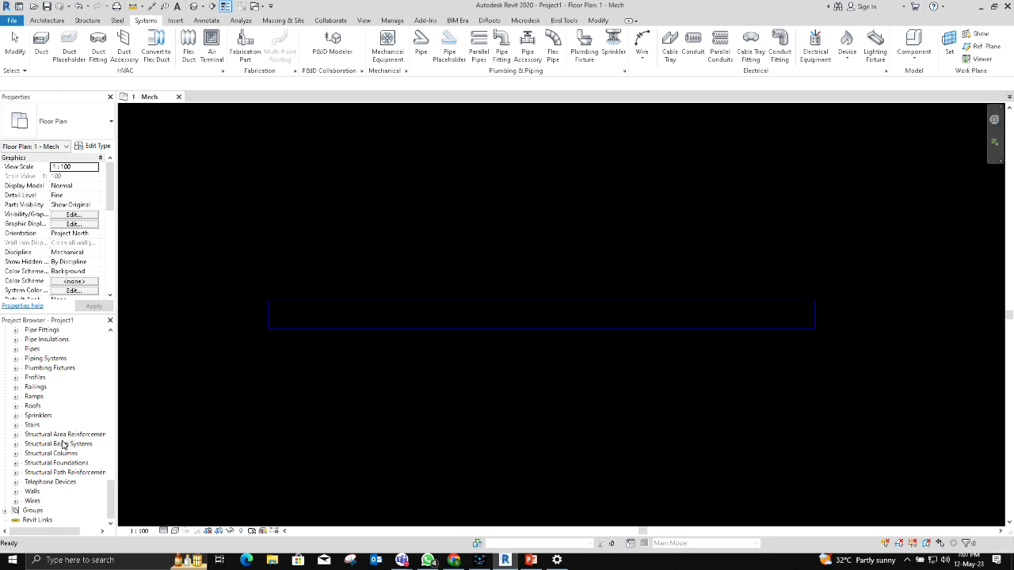
scroll(60, 467, up, 10)
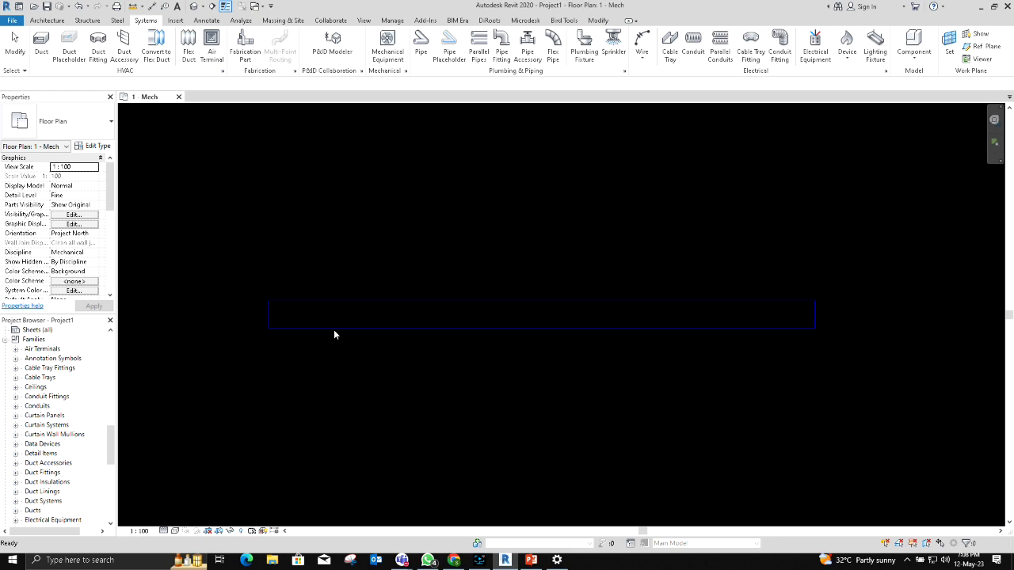
scroll(72, 436, up, 10)
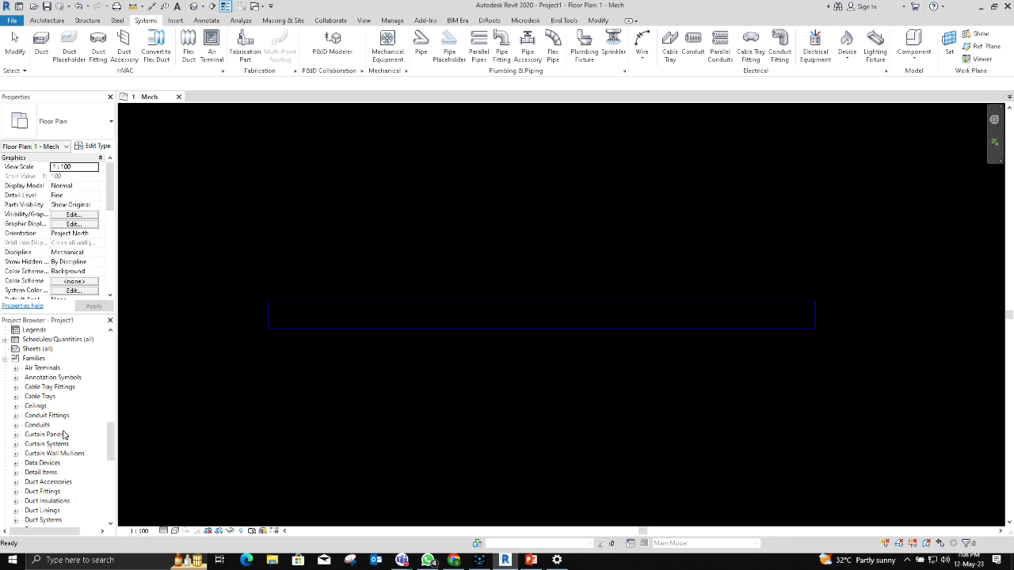
scroll(70, 436, up, 8)
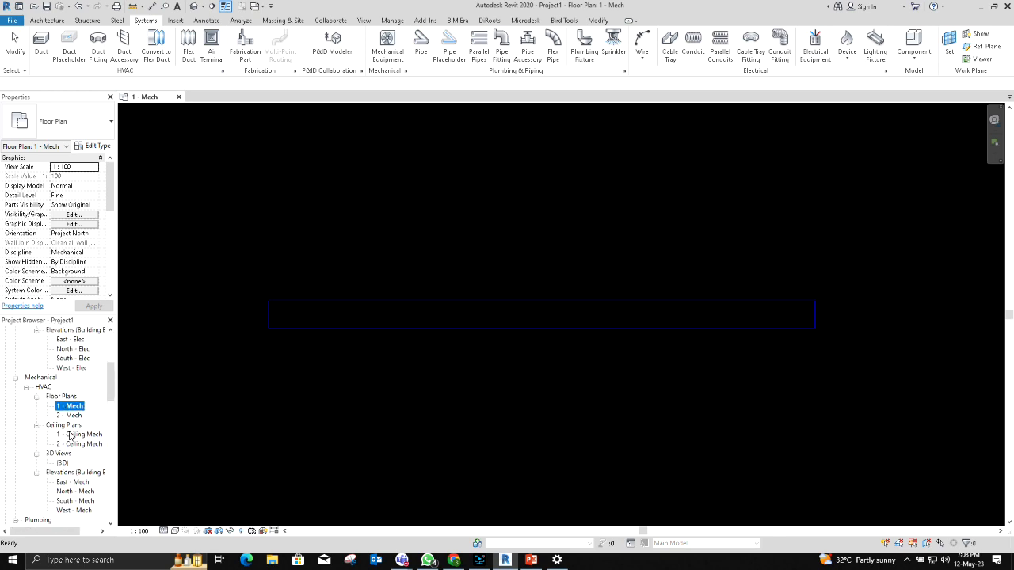